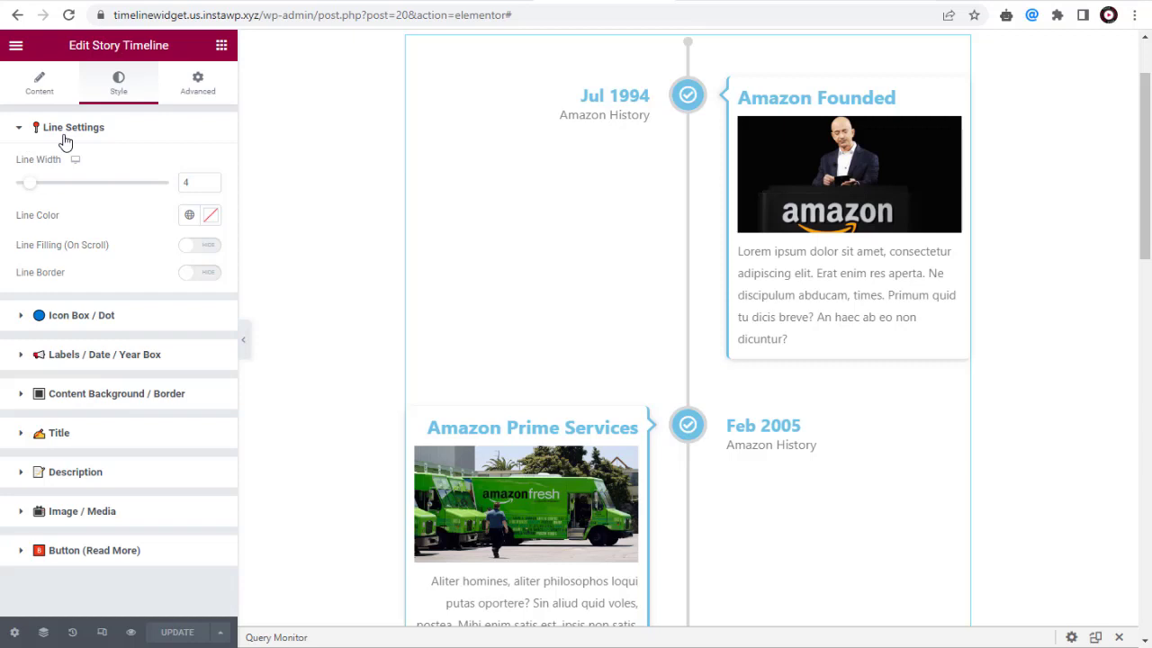
- Set the timeline's line width to 3
drag(30, 186, 6, 193)
click(185, 182)
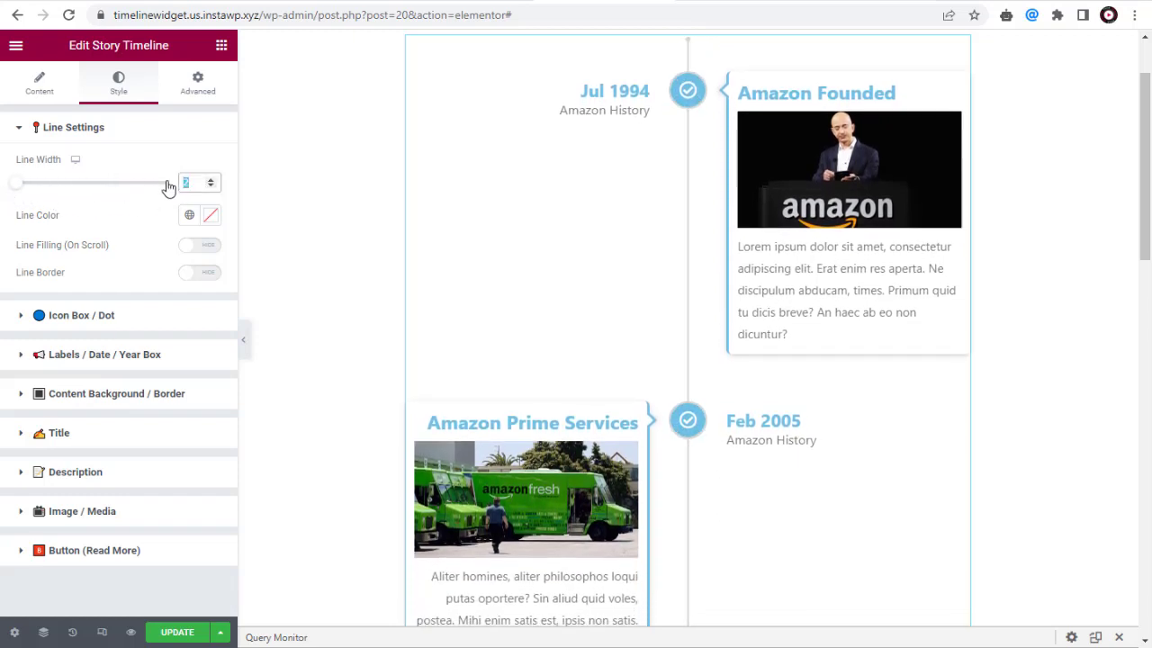
key(Up)
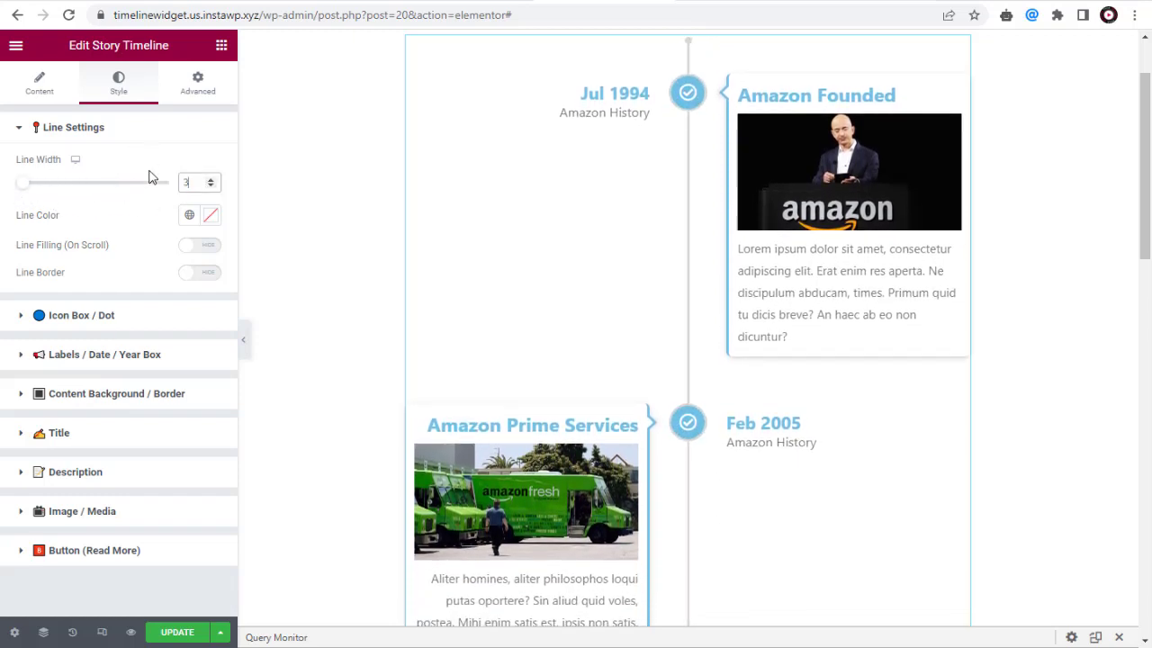
- Apply the global Theme Color 1 as the timeline's line color
click(190, 216)
scroll(62, 365, down, 3)
scroll(54, 383, up, 3)
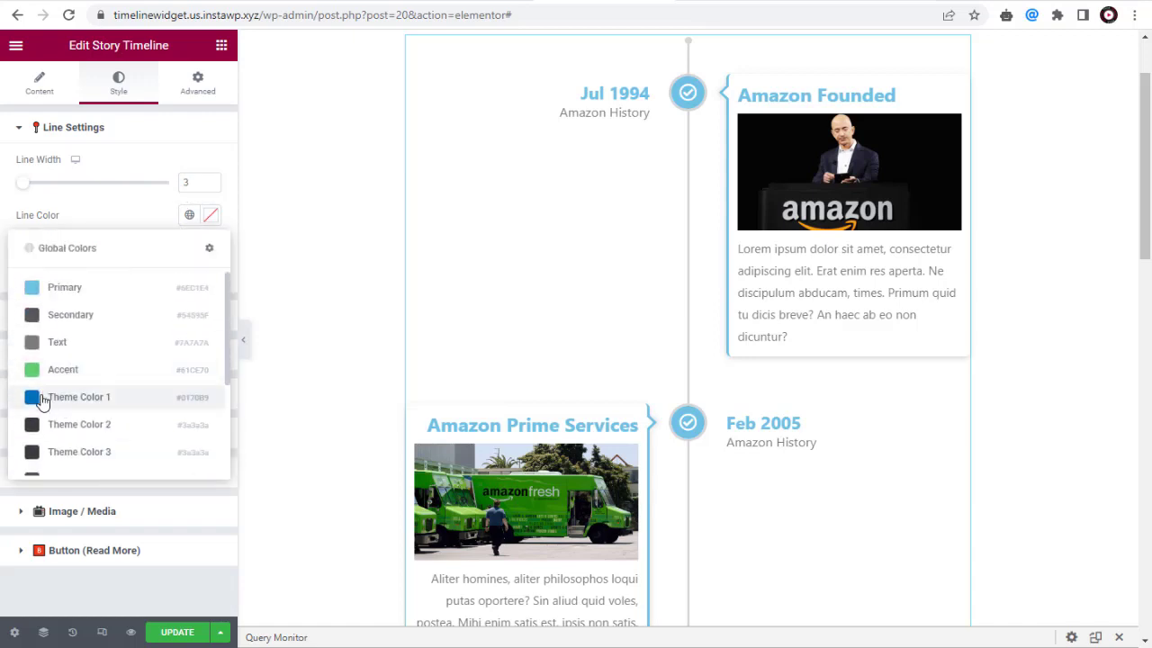
click(45, 397)
- Turn on line filling on scroll with the global Primary color and preview the fill along the timeline
click(214, 246)
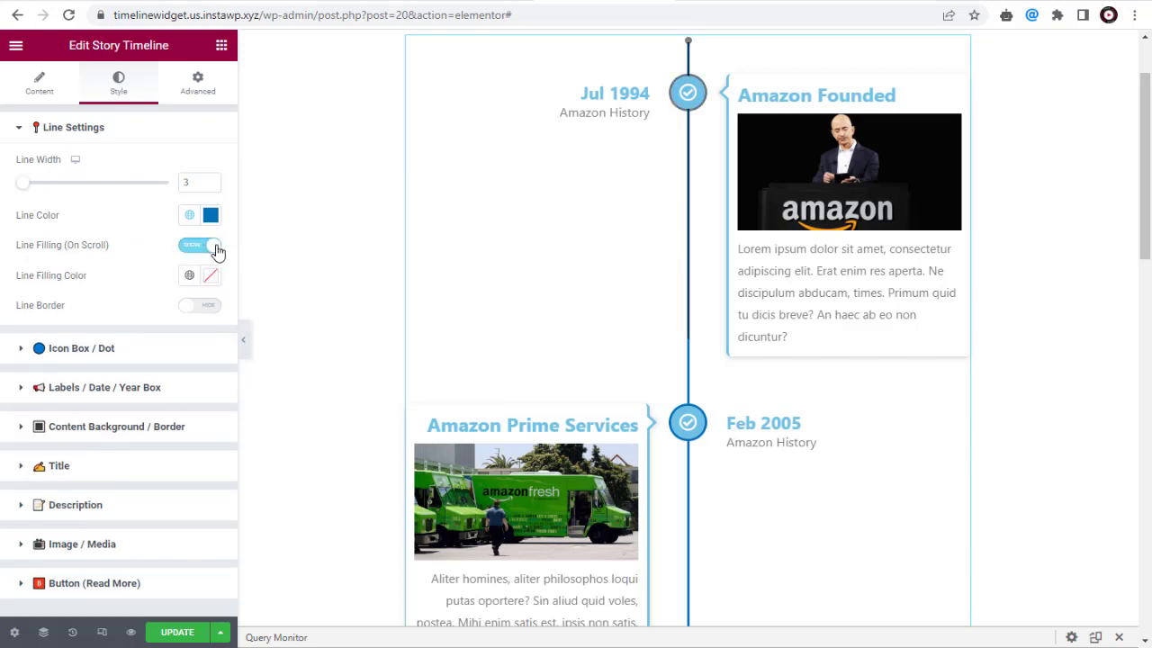
click(191, 279)
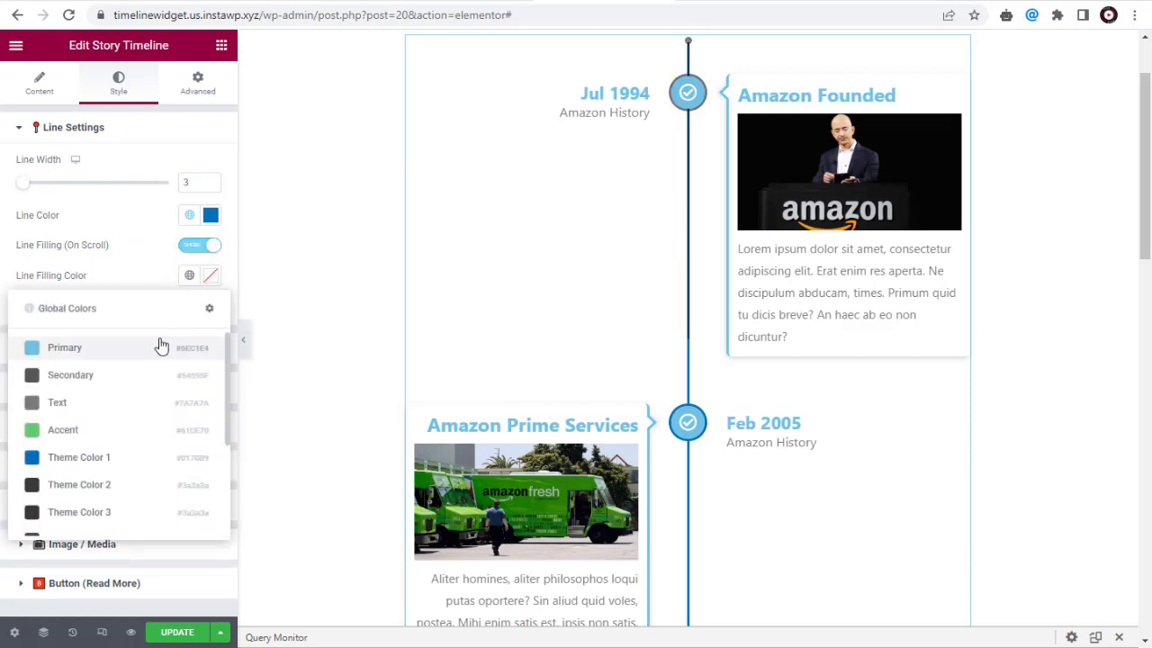
click(160, 345)
scroll(645, 228, down, 1)
scroll(643, 230, down, 5)
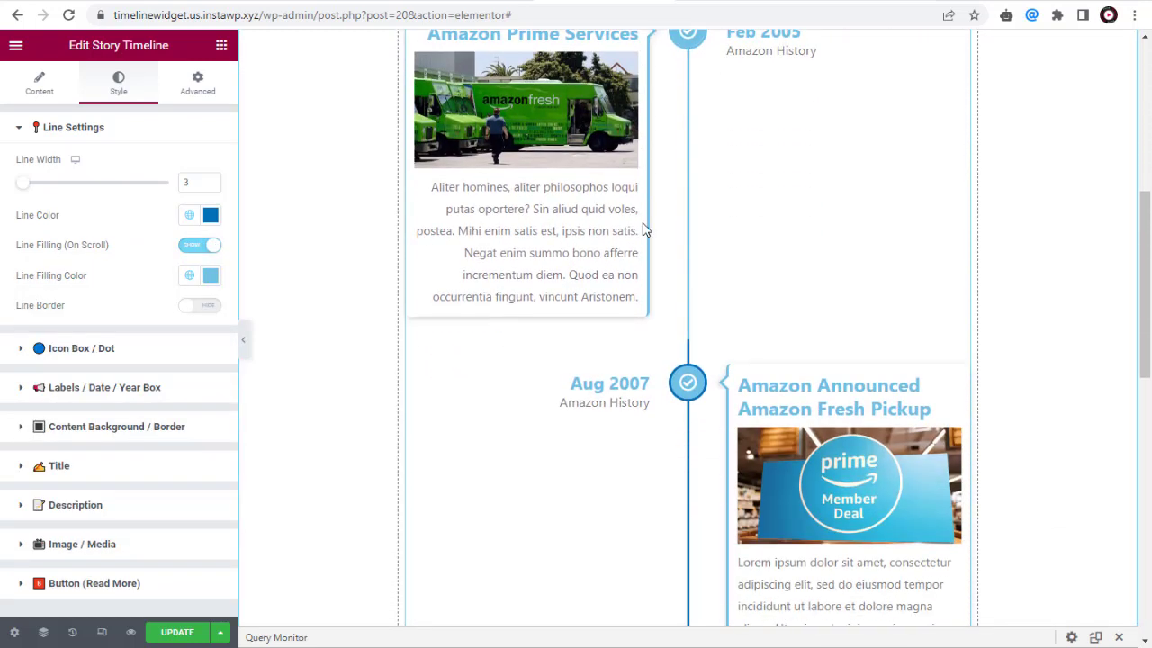
scroll(642, 230, down, 10)
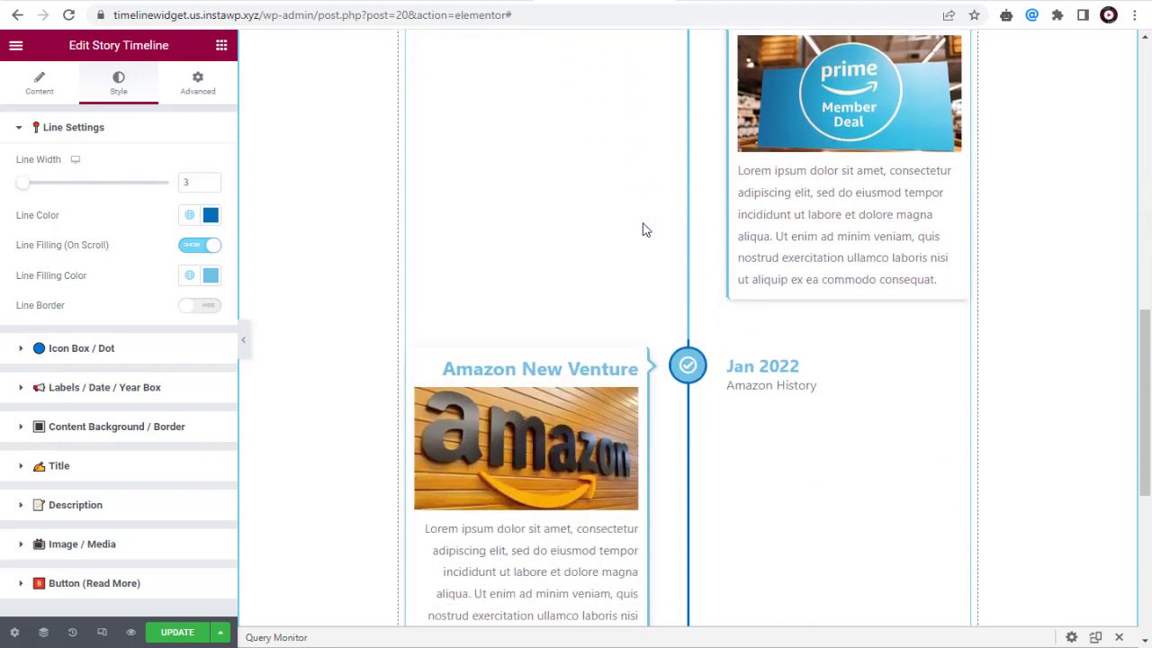
scroll(642, 230, up, 15)
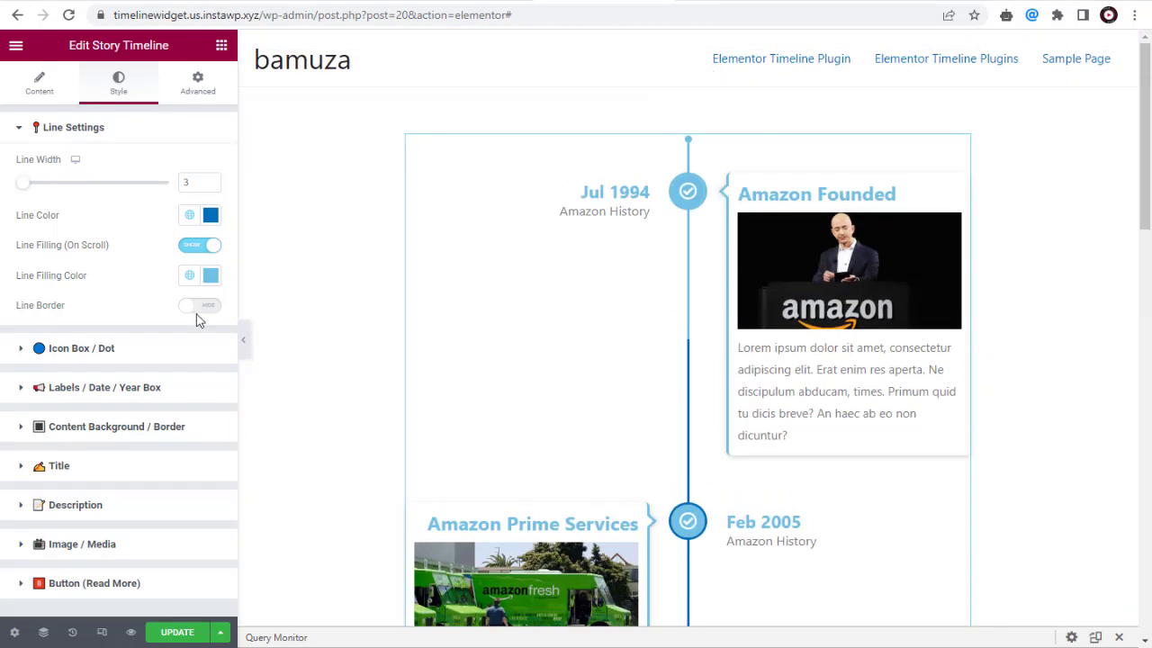
- Show the line border and set its width to 4
click(203, 307)
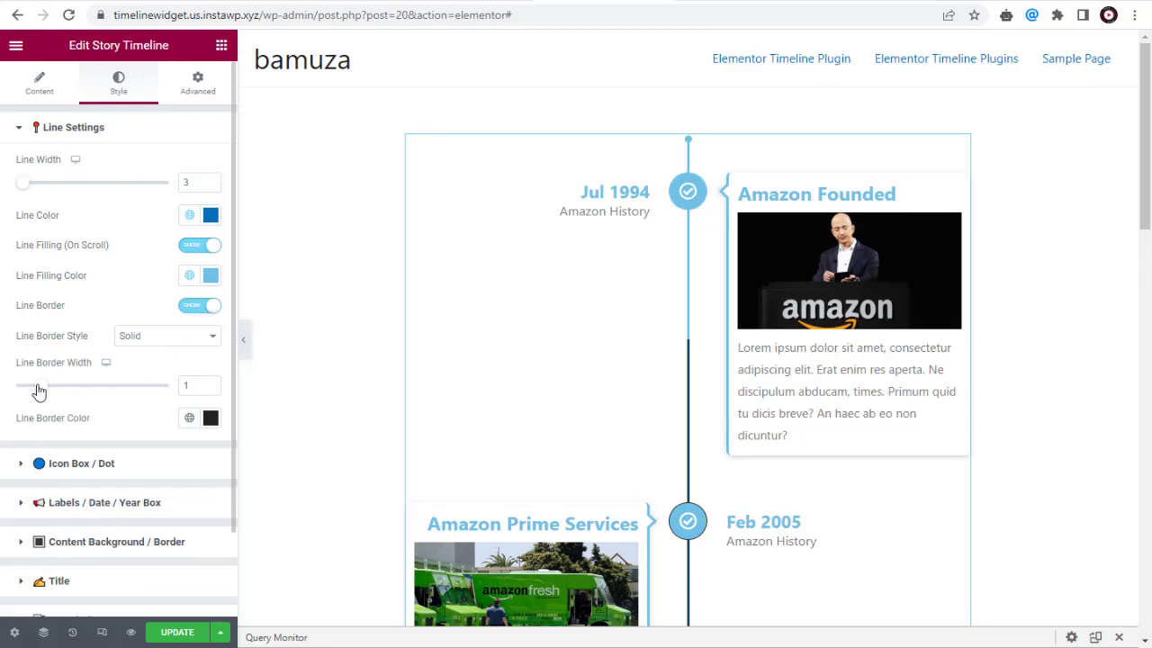
drag(40, 389, 108, 385)
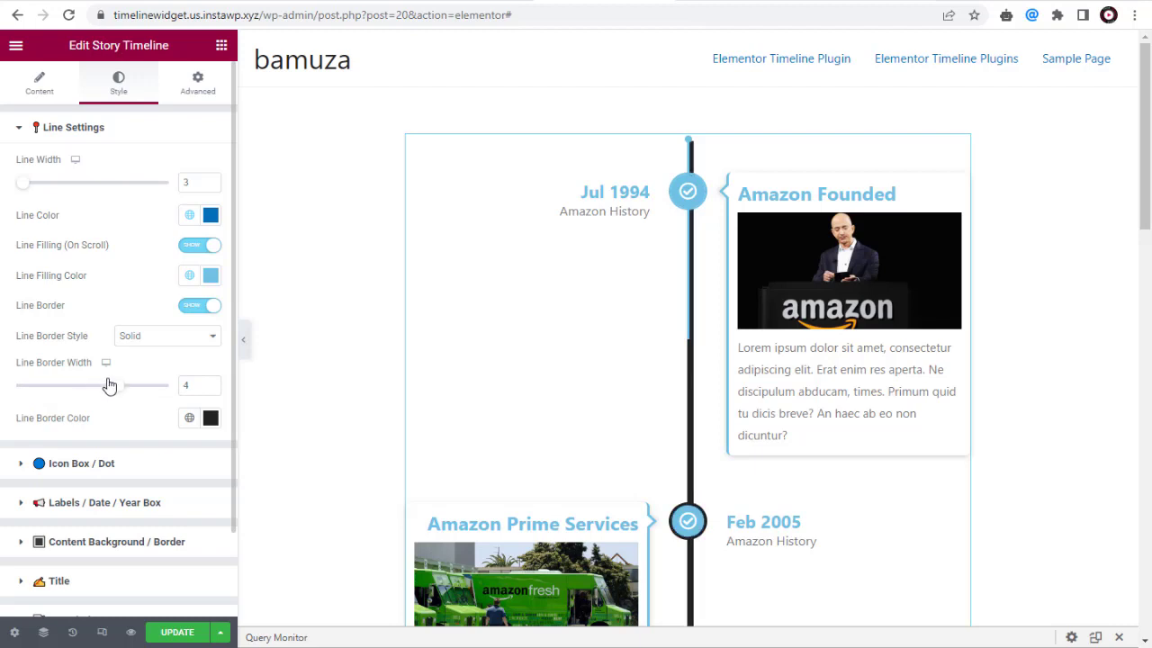
click(210, 419)
click(211, 419)
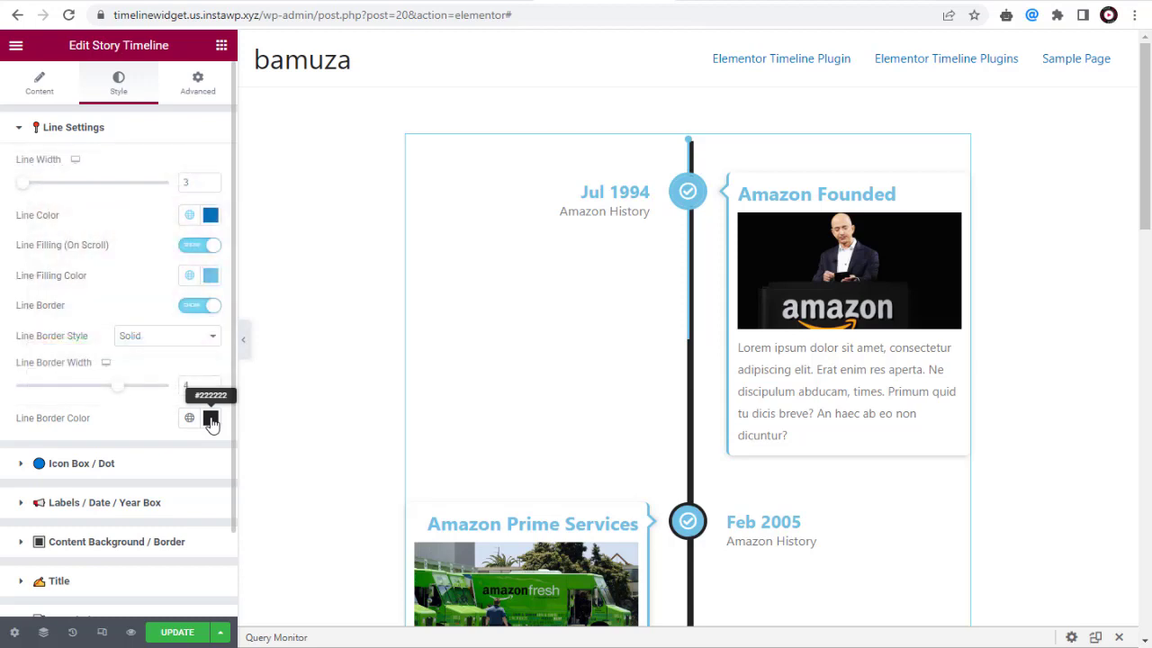
- Try alternative line border styles such as Dashed, and return the style to Solid
click(136, 338)
click(149, 370)
click(174, 337)
click(155, 378)
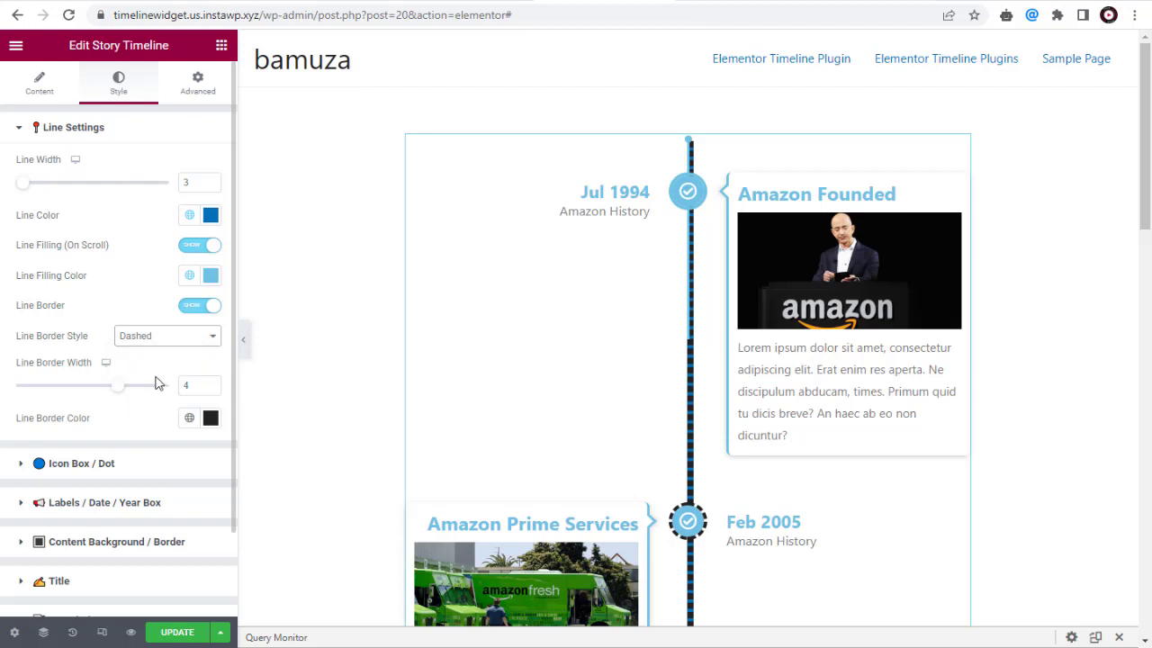
click(175, 340)
click(154, 389)
click(171, 341)
click(155, 360)
mouse_move(116, 389)
mouse_down()
mouse_move(146, 390)
mouse_move(121, 390)
mouse_up()
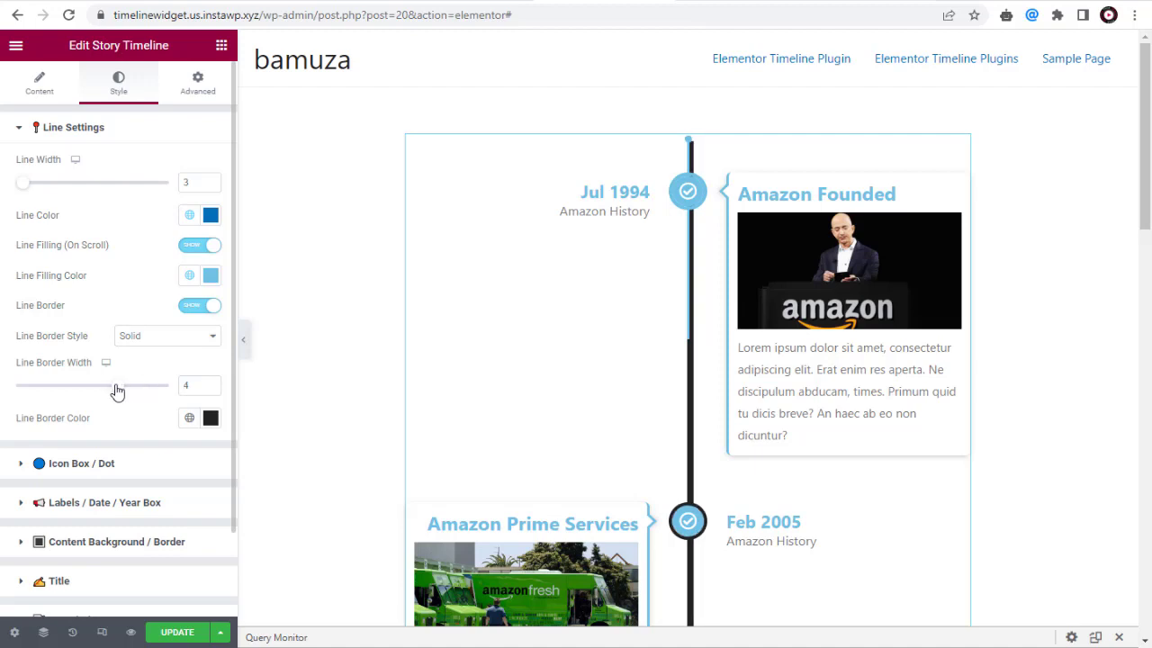
- Try a red line border color with a border width of 1, and hide the line border
click(211, 418)
drag(167, 296, 199, 201)
click(112, 428)
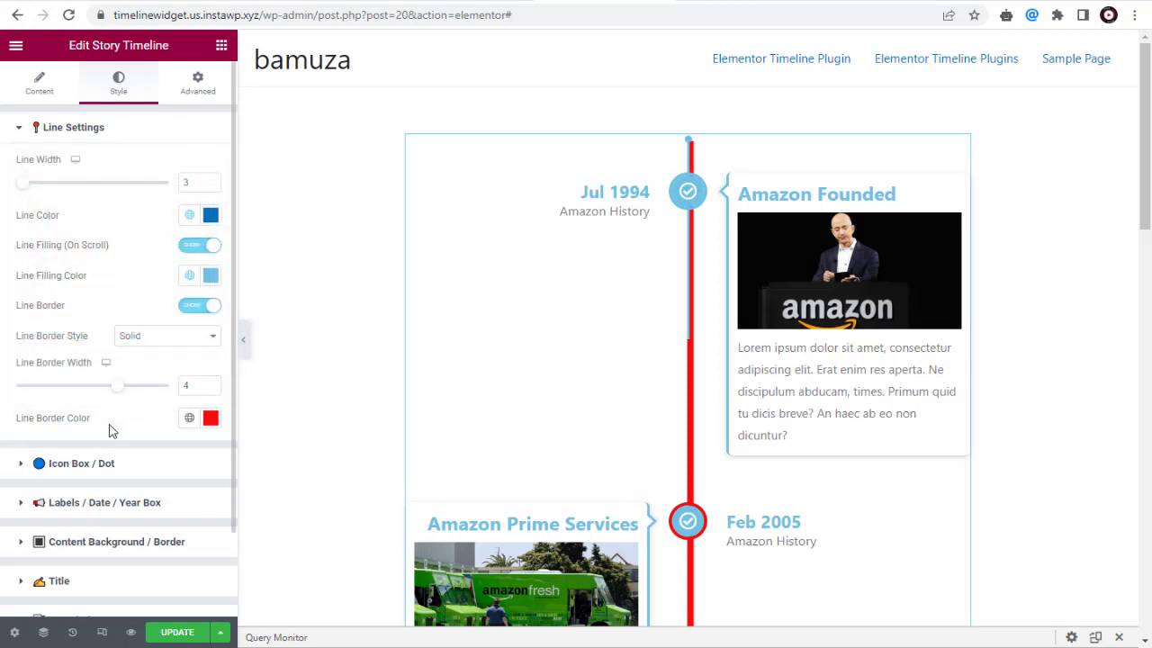
drag(118, 385, 41, 398)
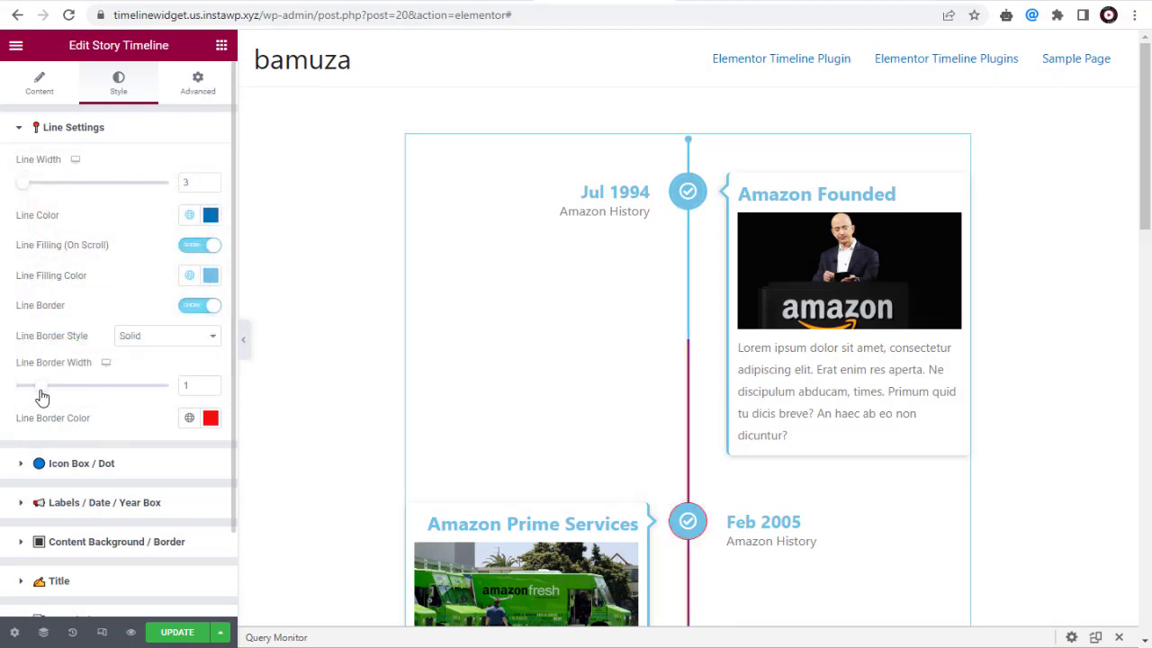
click(189, 307)
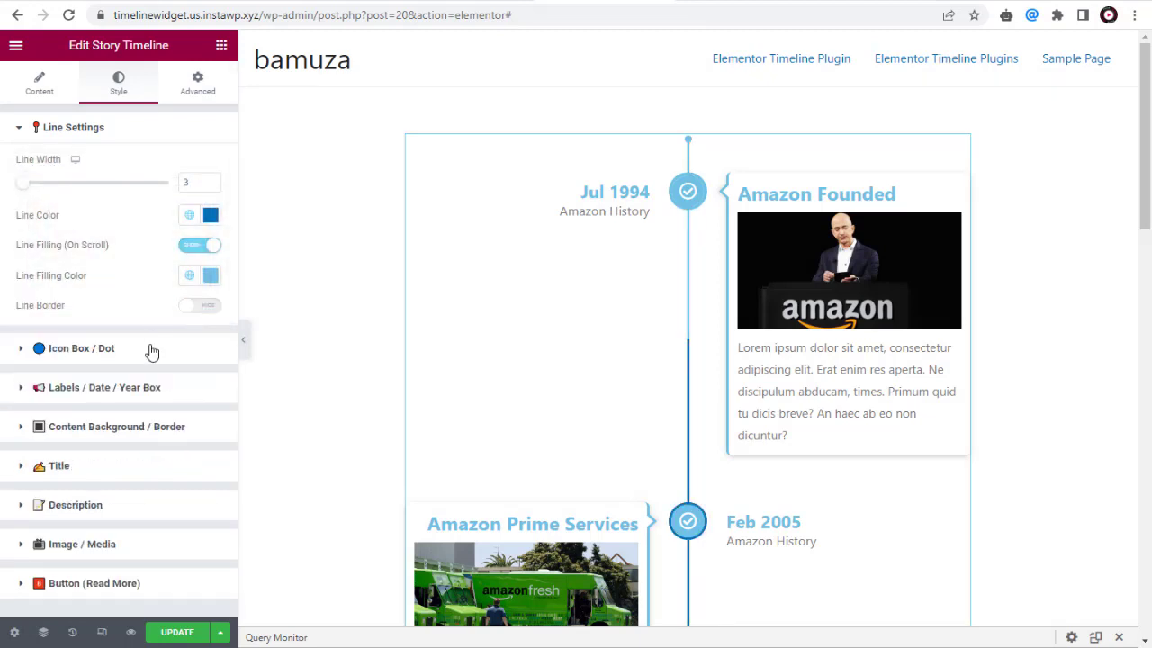
- Set the icon/dot background of the timeline's icon boxes to the global Secondary color
click(22, 351)
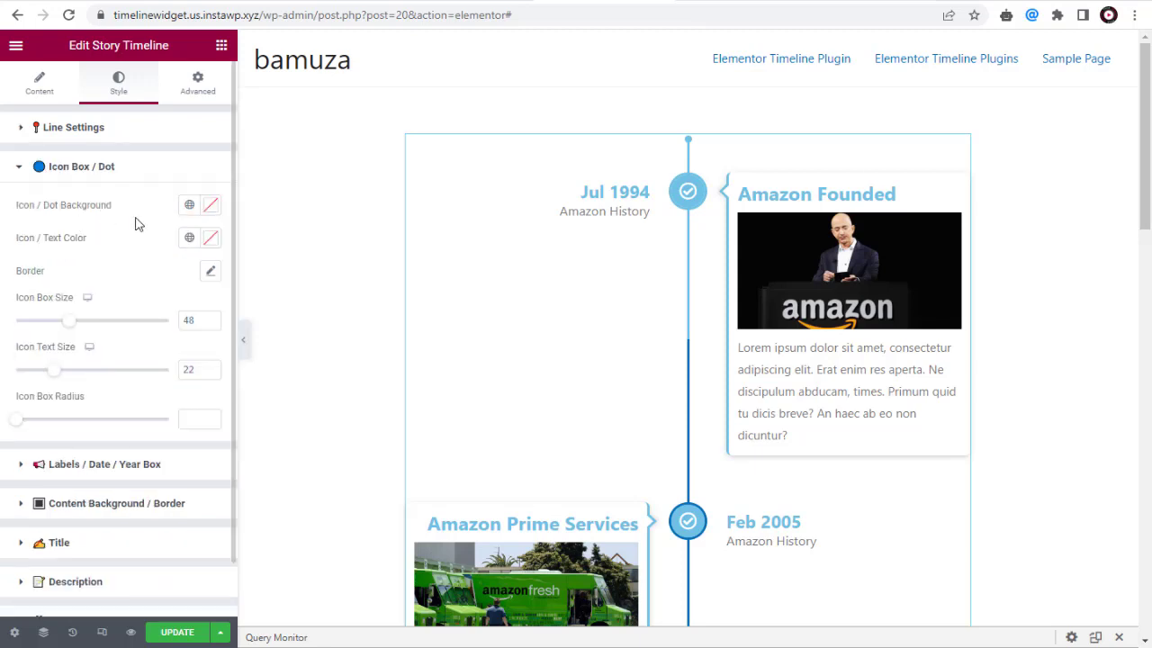
click(189, 206)
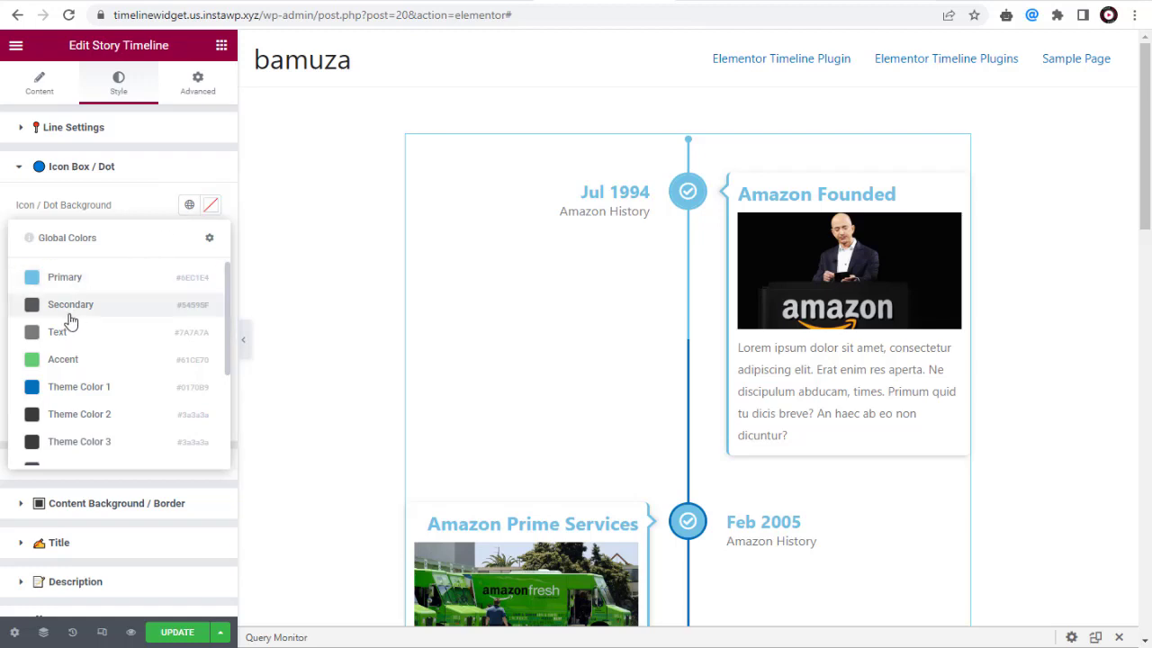
click(34, 306)
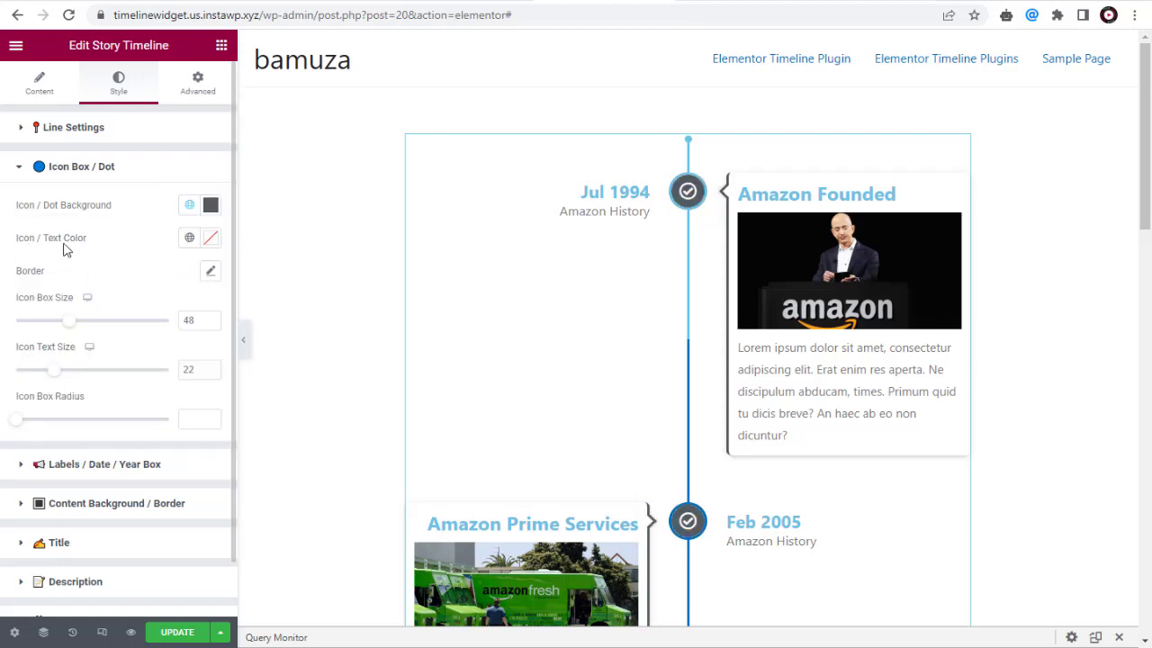
- Set the icon/text color to a custom dark orange
click(189, 237)
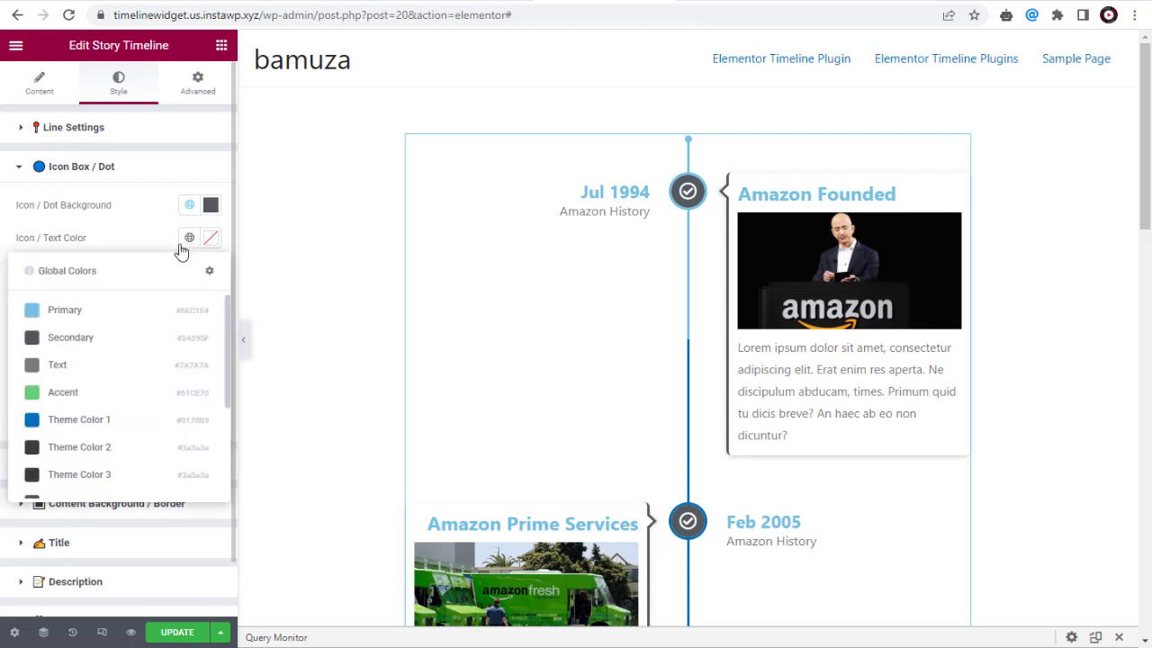
click(55, 421)
click(39, 439)
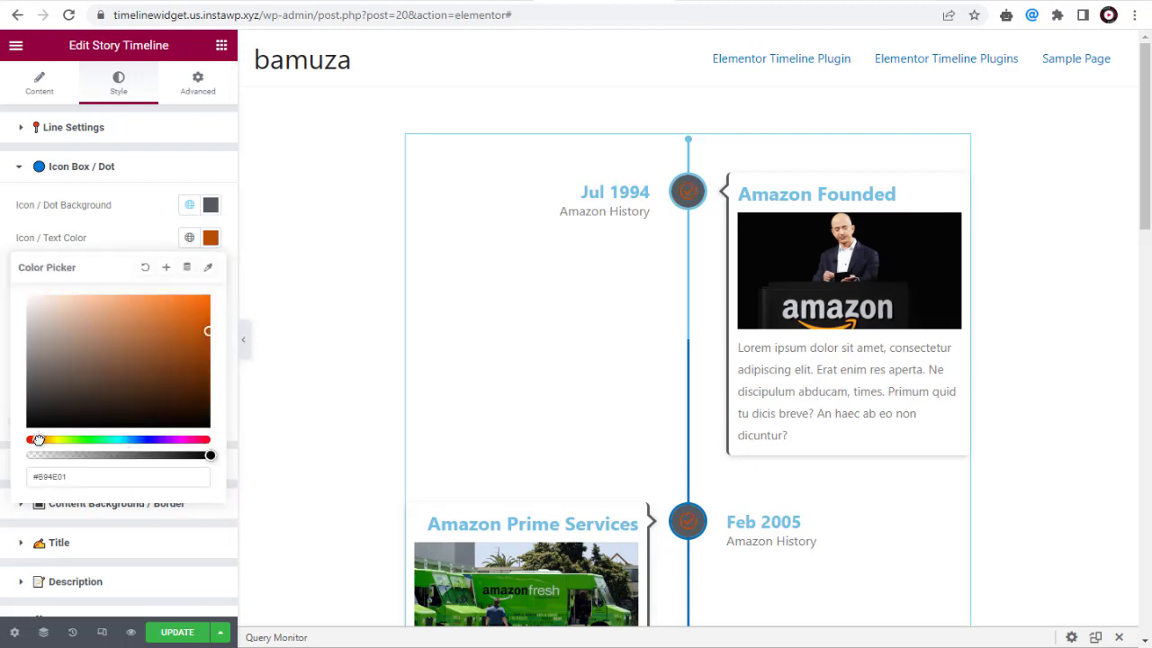
click(138, 244)
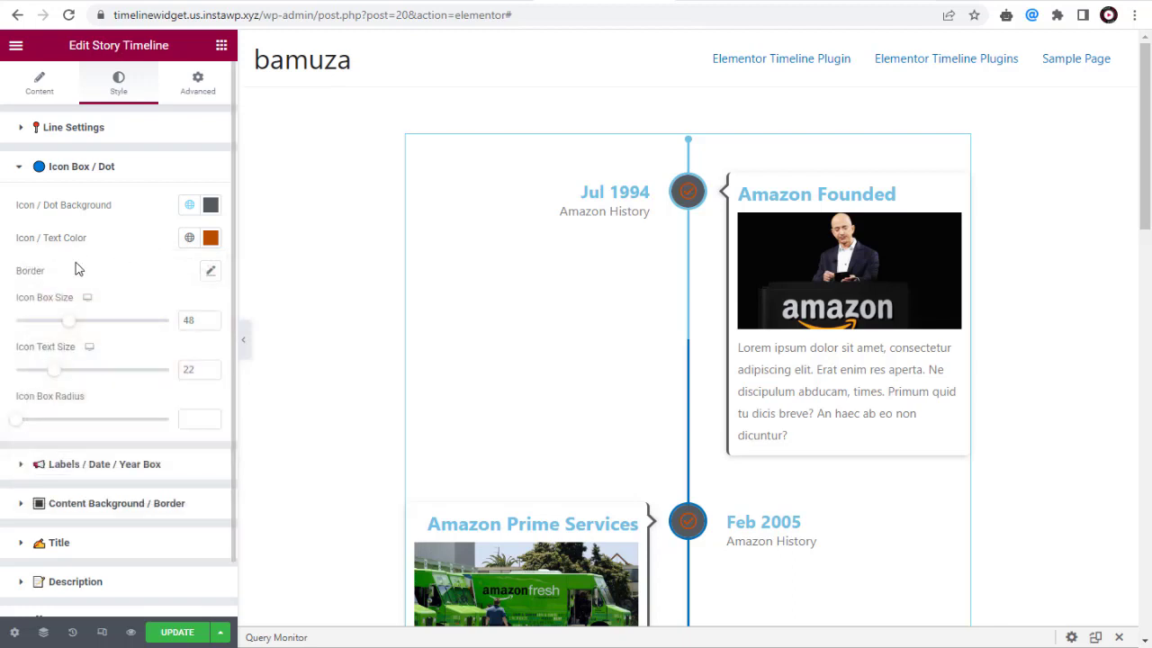
- Try the Dashed border type on the icon box and set the border type to None
click(210, 271)
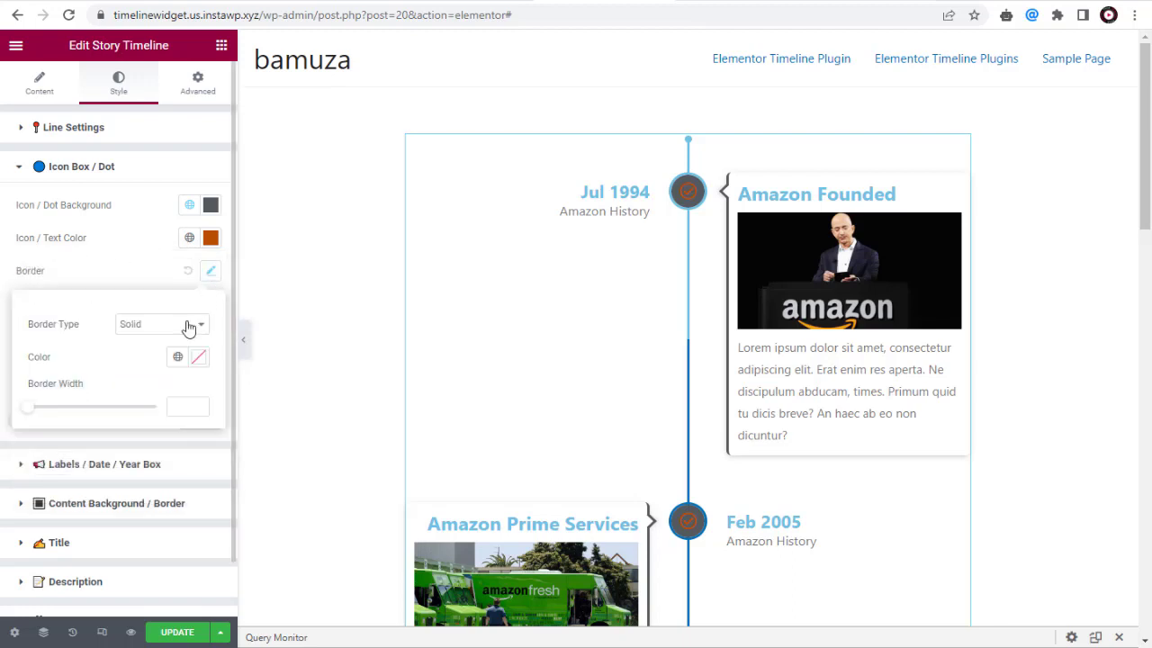
click(183, 329)
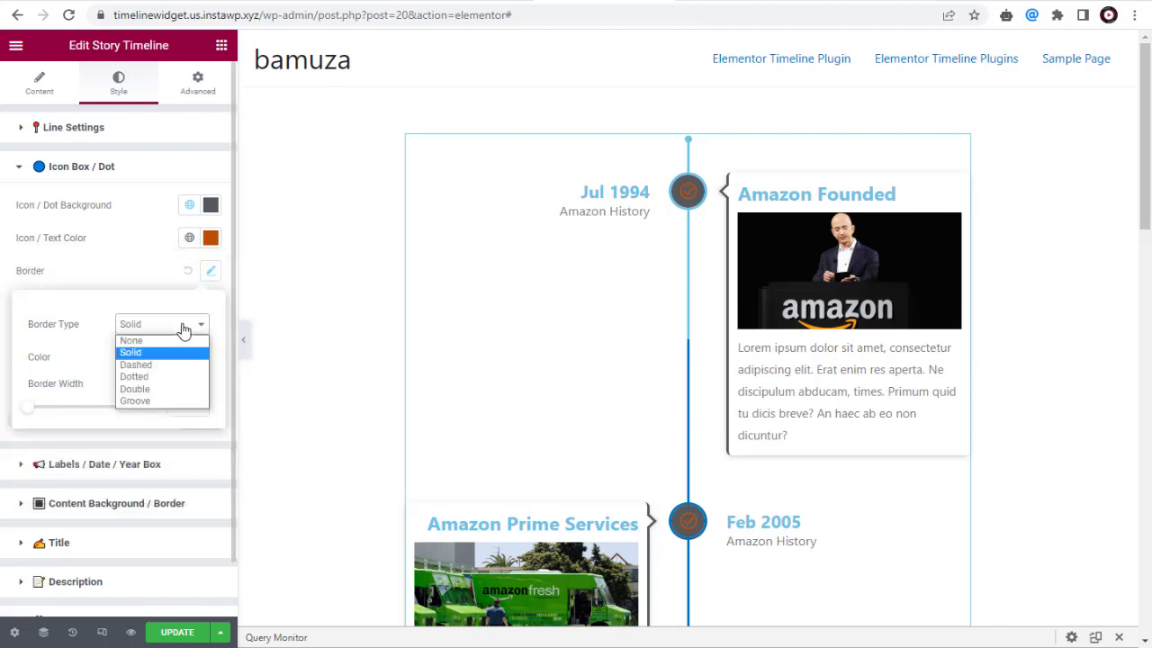
click(144, 366)
click(162, 324)
click(135, 340)
click(196, 325)
click(157, 352)
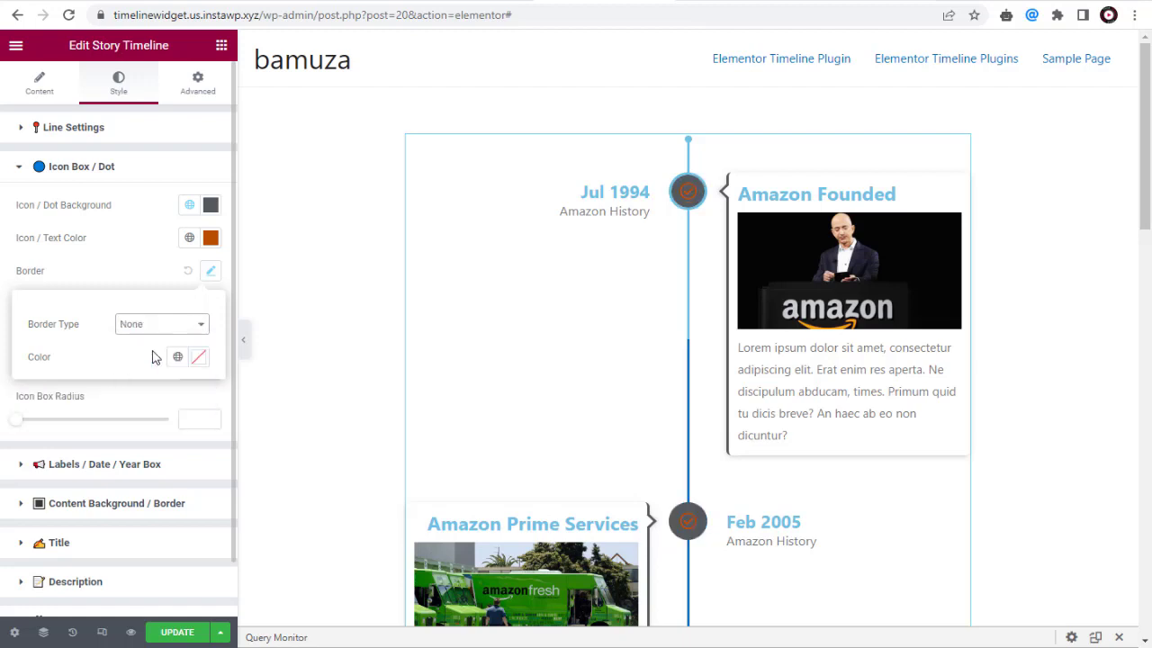
click(123, 287)
- Set the icon box size to 42, the icon text size to 31 and the icon box radius to 27
mouse_move(68, 324)
mouse_down()
mouse_move(3, 331)
mouse_move(150, 329)
mouse_move(50, 326)
mouse_up()
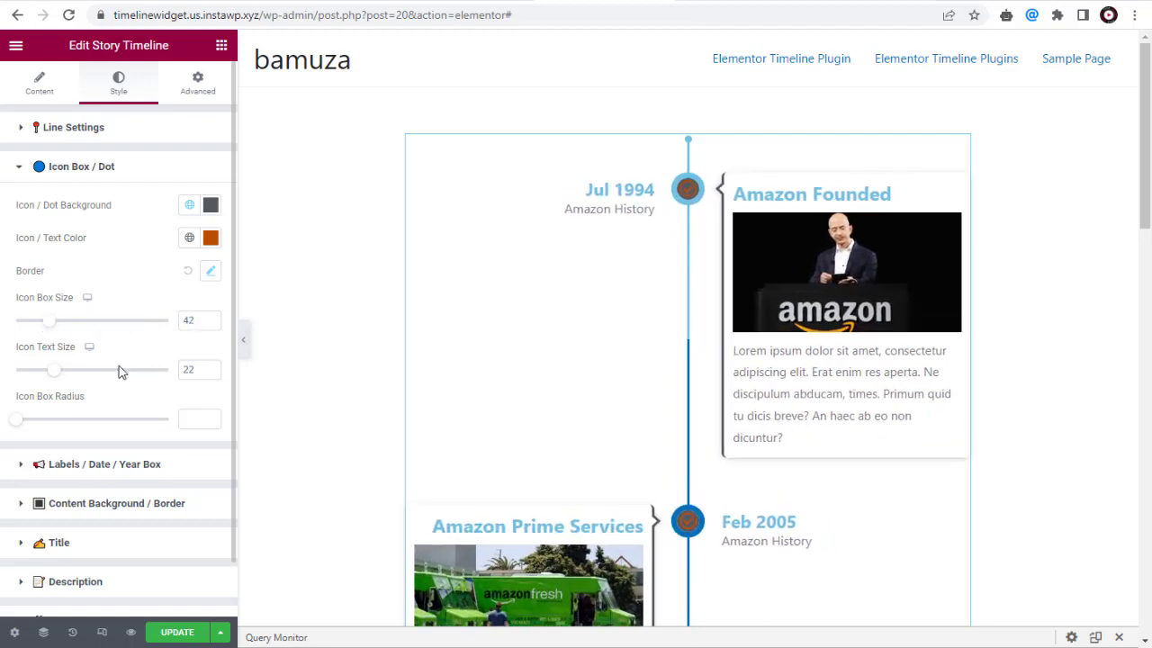
drag(56, 378, 95, 382)
drag(16, 419, 104, 423)
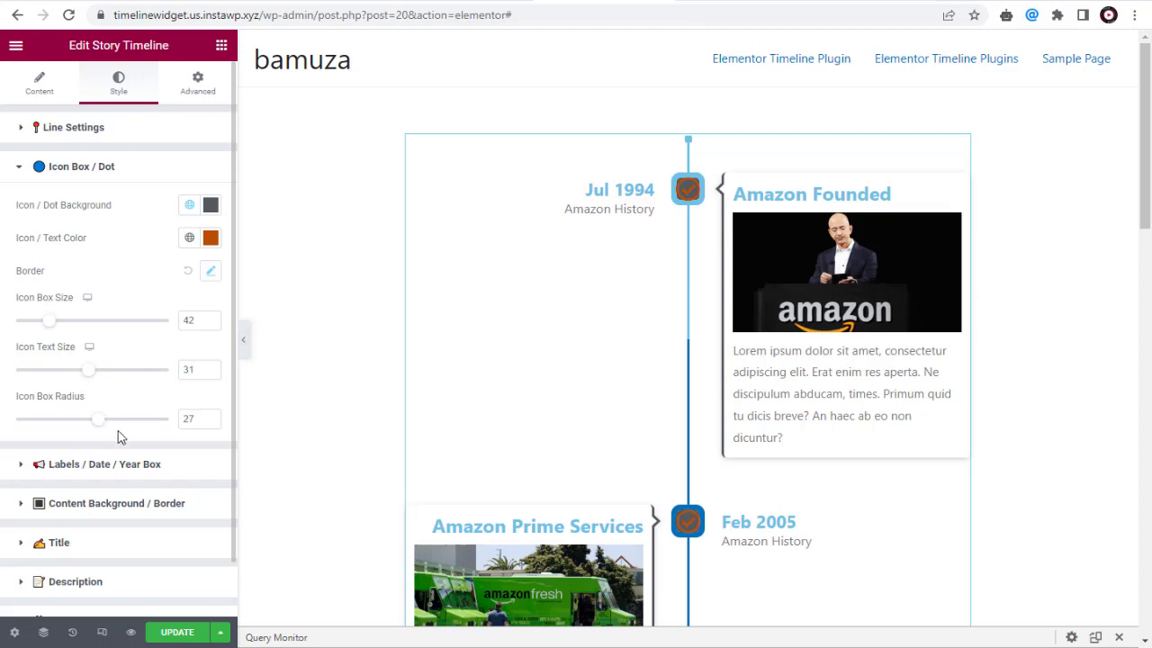
- Set the gap between label and sub label to 7 and the label color to the global Secondary color
click(21, 475)
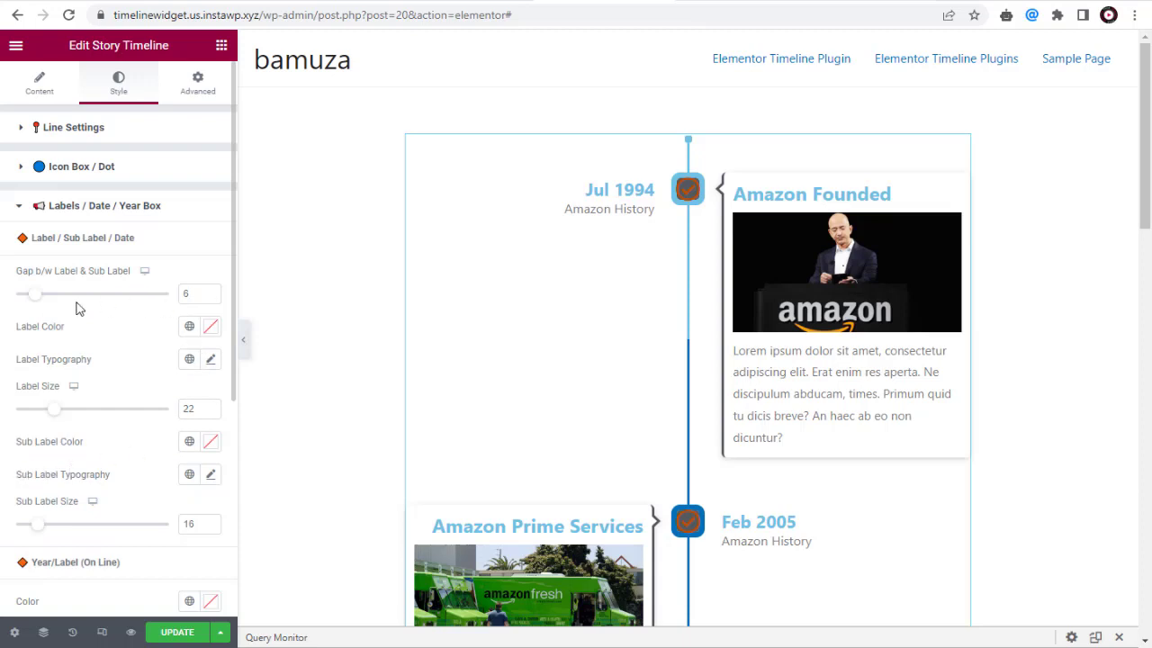
mouse_move(40, 302)
mouse_down()
mouse_move(173, 303)
mouse_move(10, 308)
mouse_move(39, 306)
mouse_up()
click(190, 326)
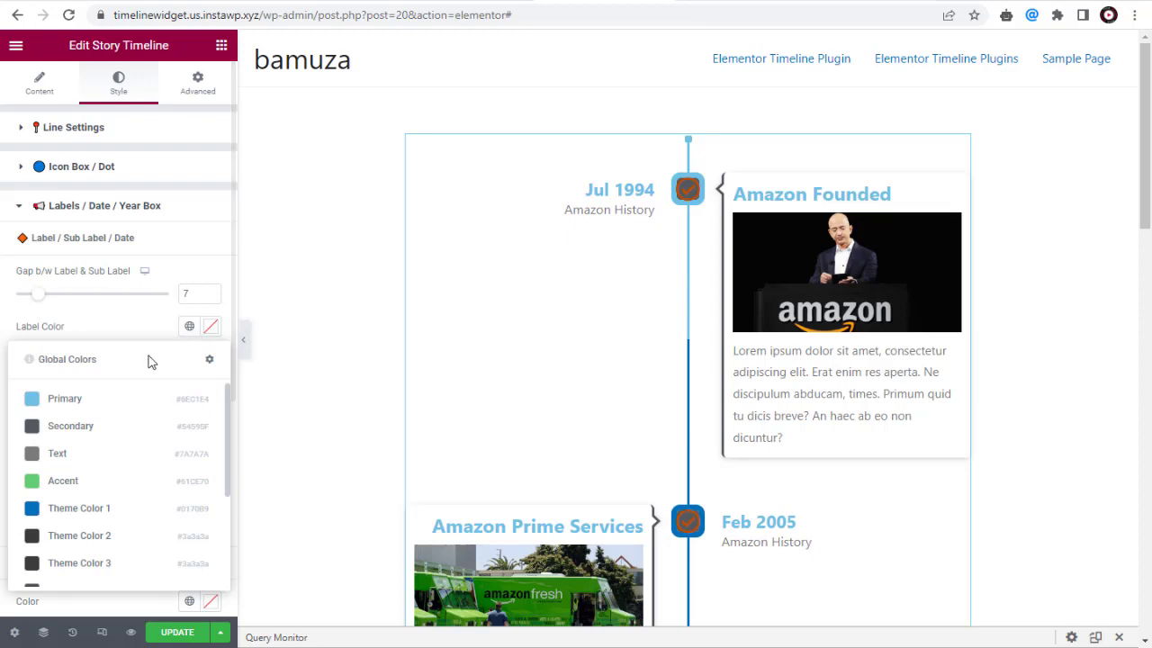
click(39, 430)
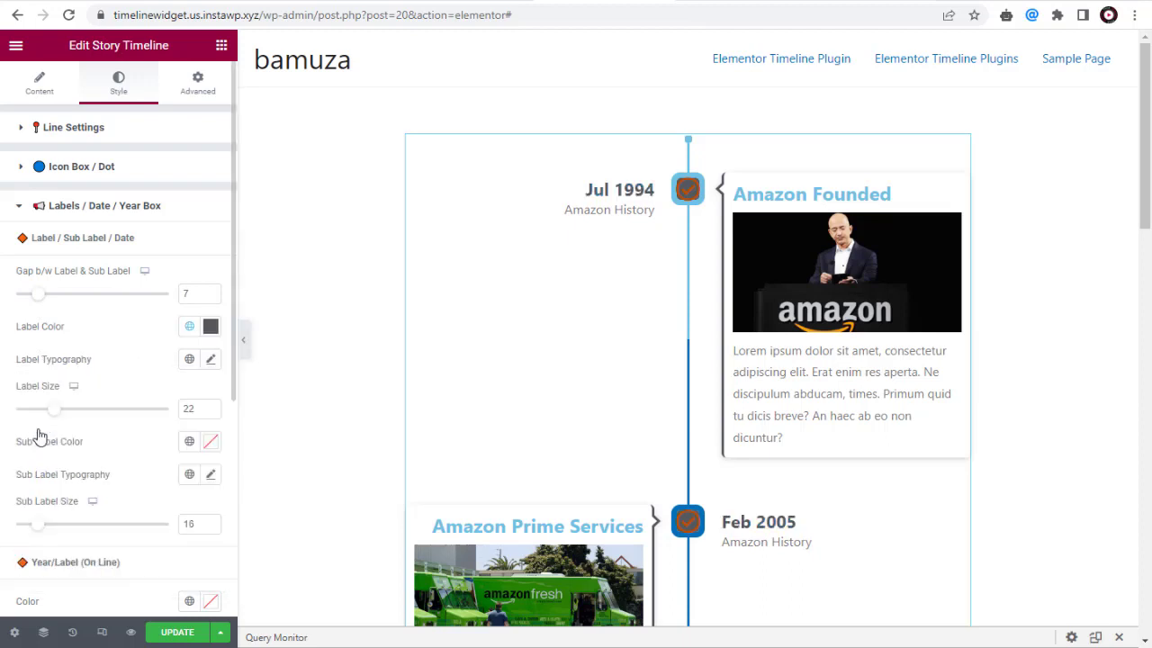
- Try the global fonts for the label typography and set the label's font family to Raleway
click(190, 360)
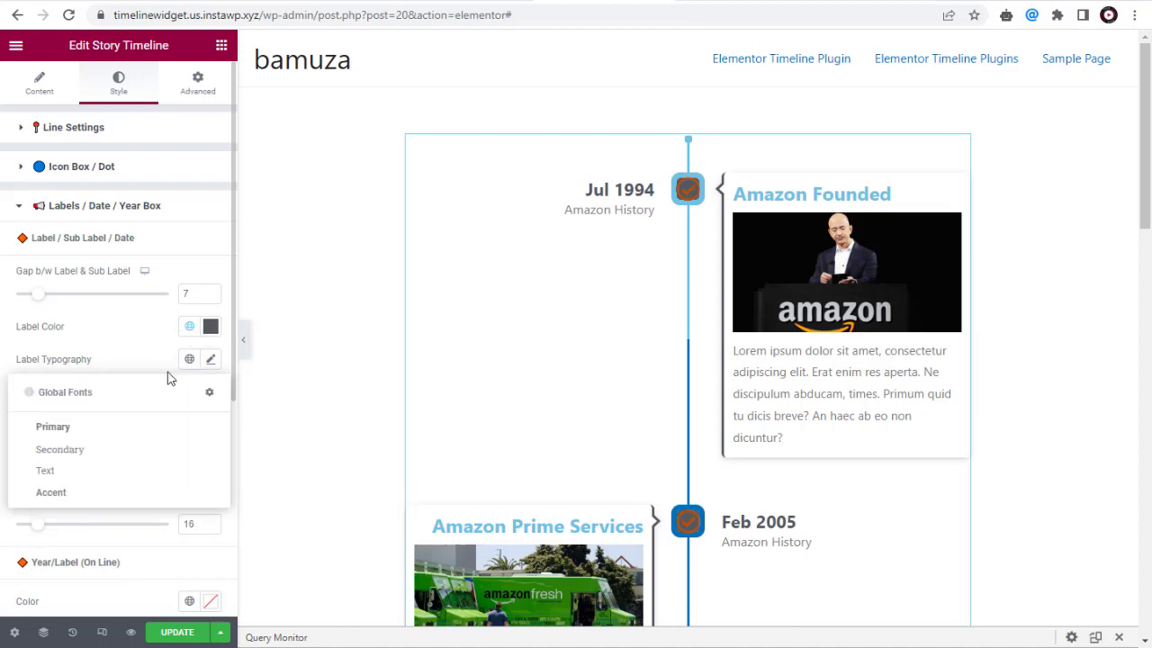
click(70, 433)
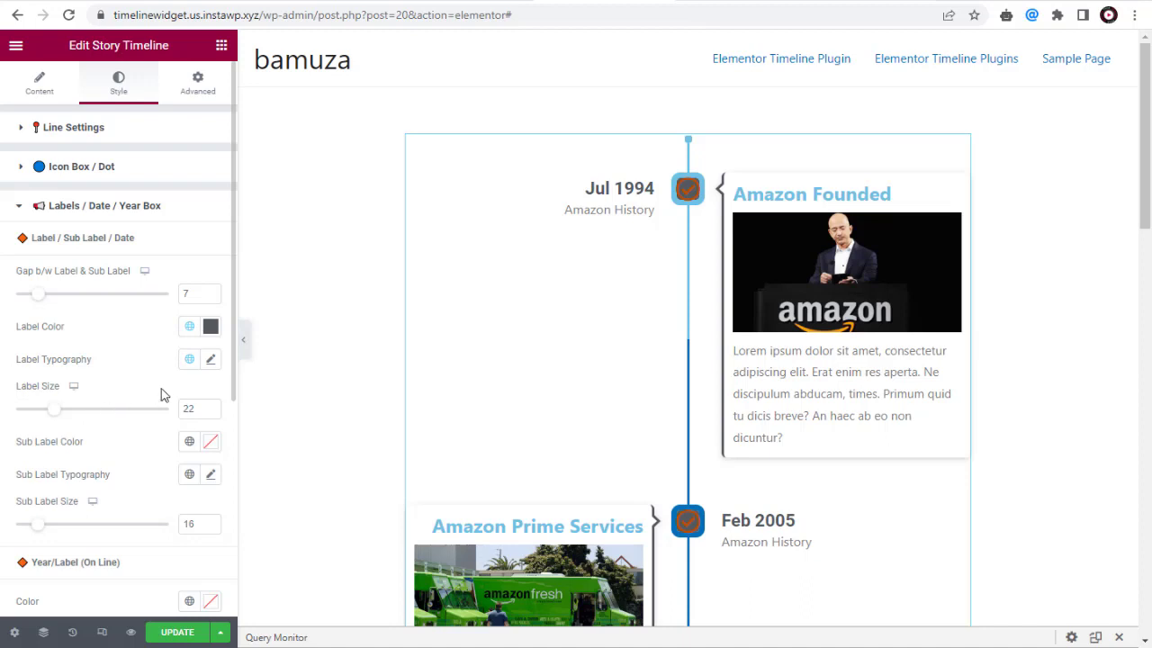
click(212, 361)
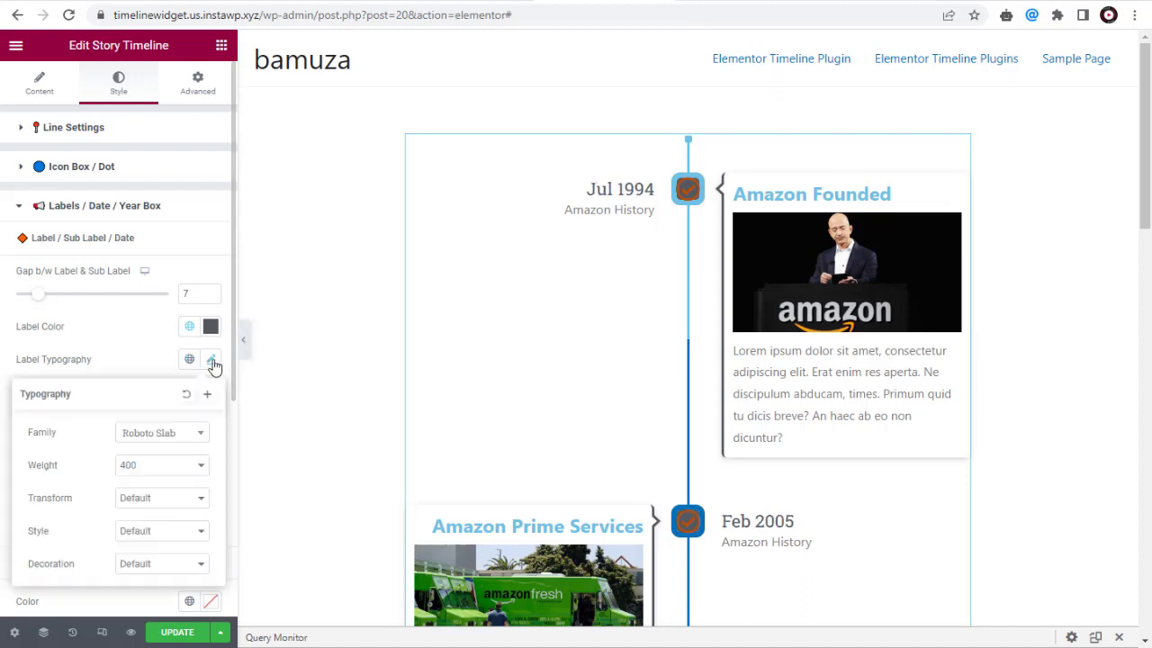
click(183, 436)
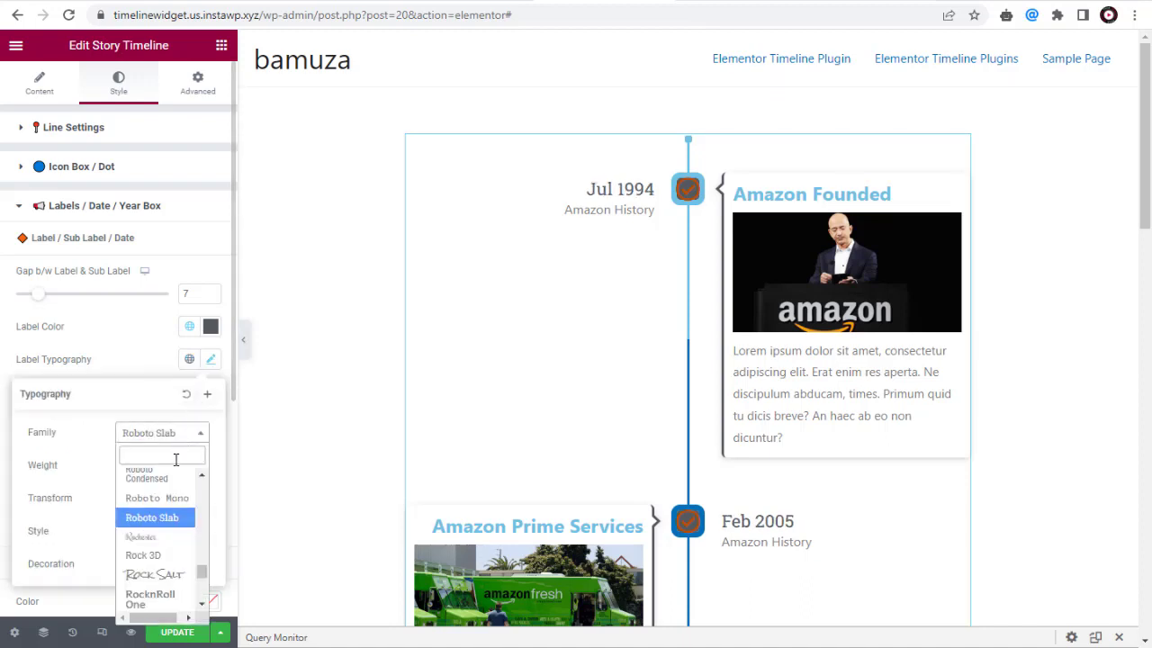
scroll(159, 519, up, 2)
scroll(159, 519, up, 4)
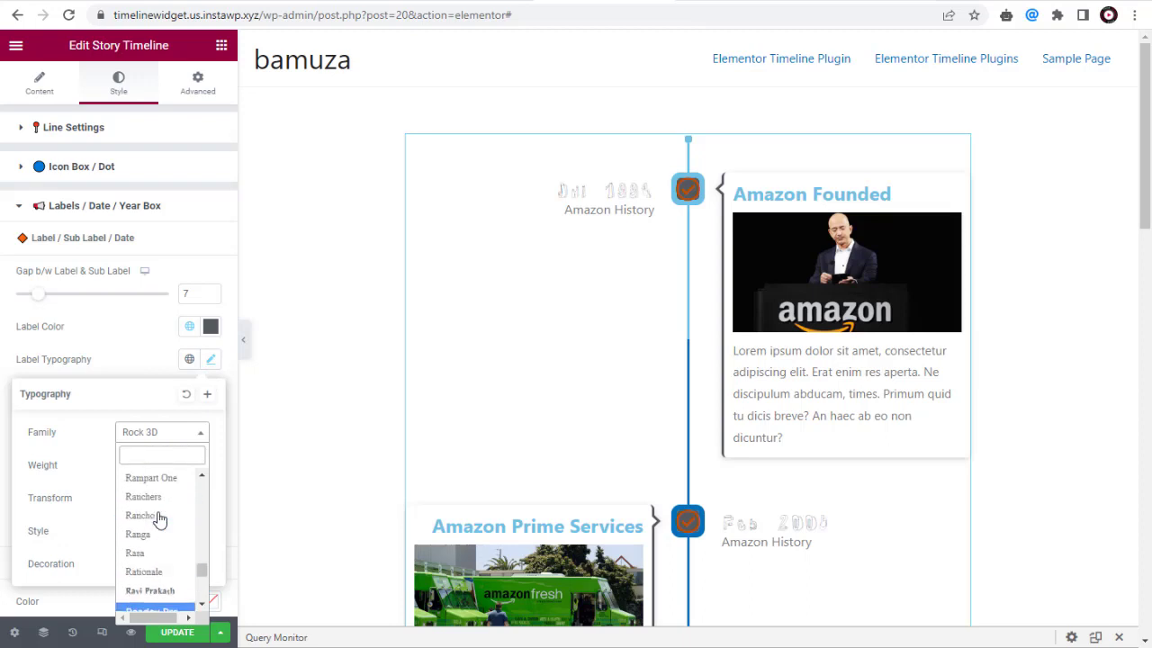
click(162, 497)
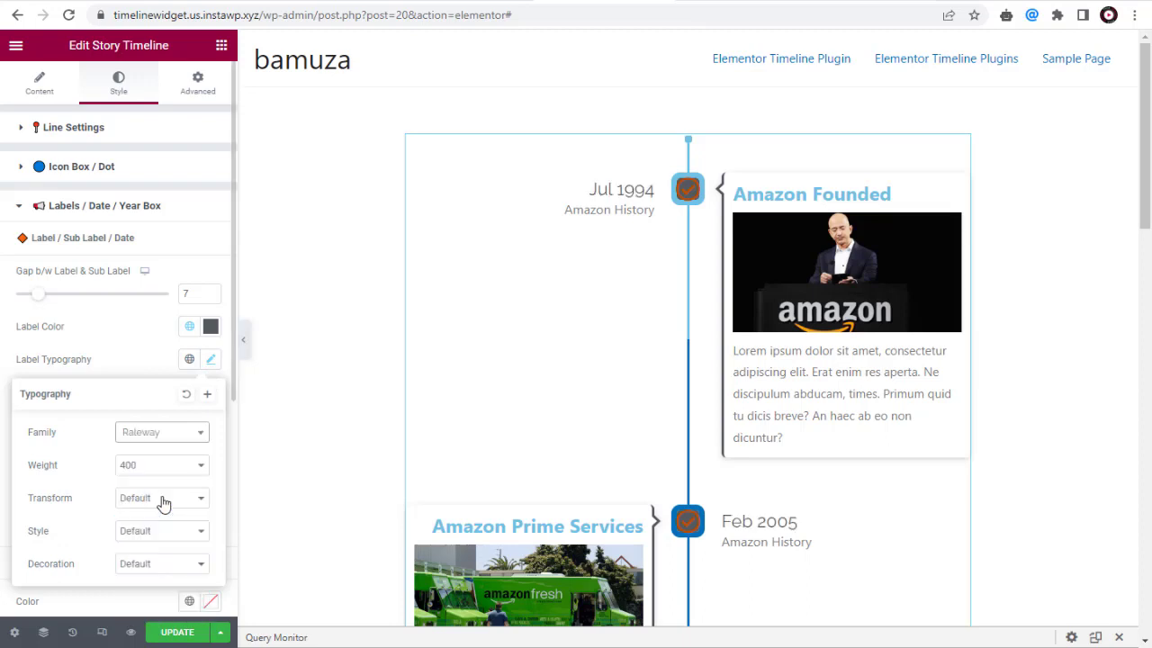
- Set the label's font weight to Normal and its text transform to Capitalize
click(155, 465)
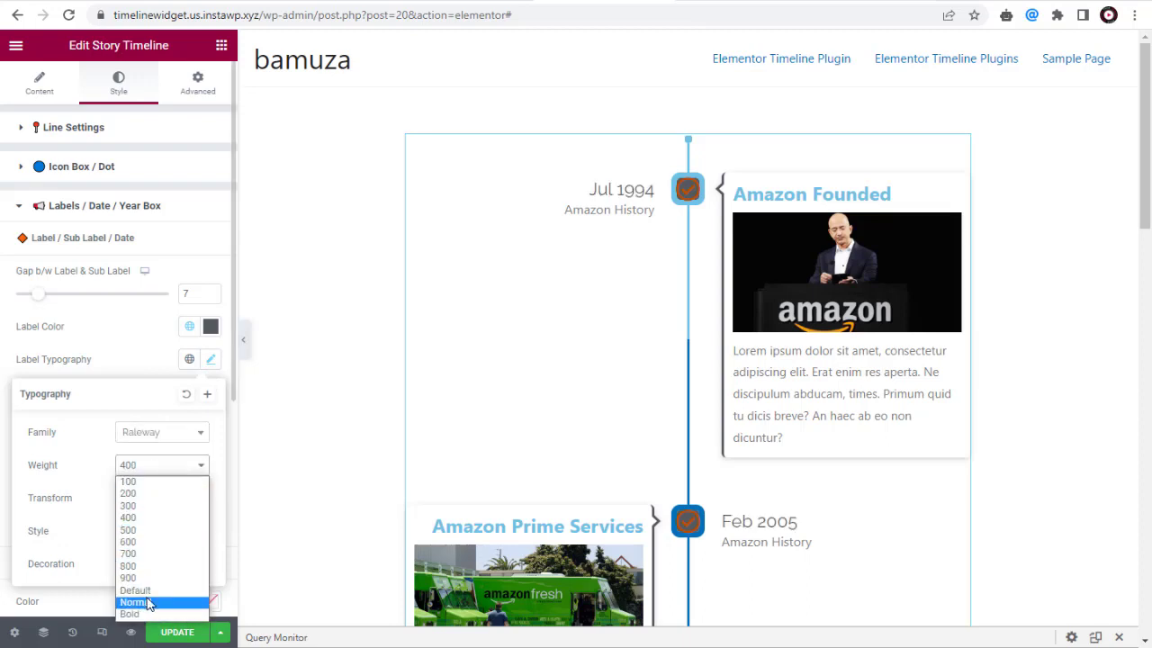
click(140, 602)
click(171, 500)
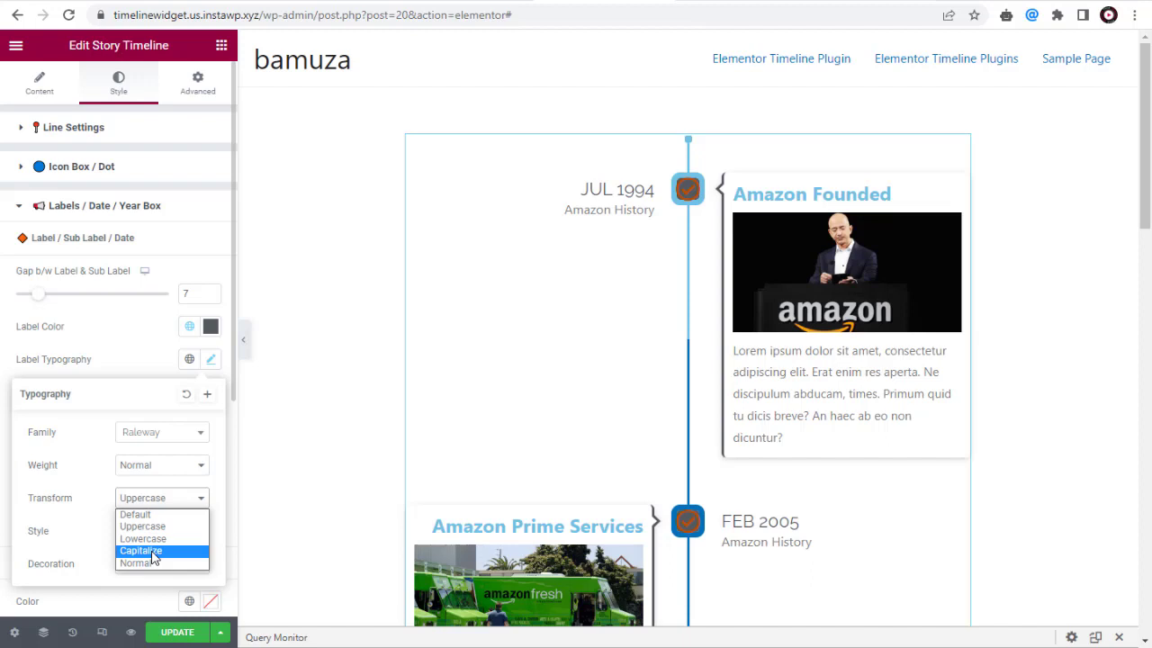
click(141, 551)
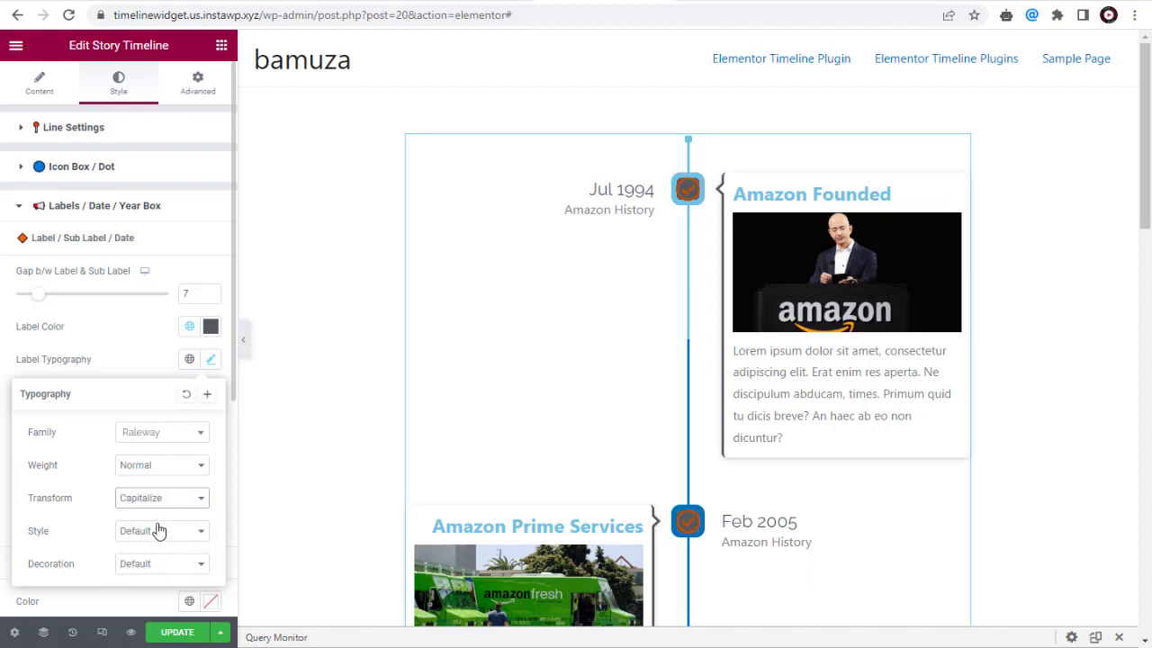
- Set the label's font style to Italic and its decoration to Underline
click(164, 532)
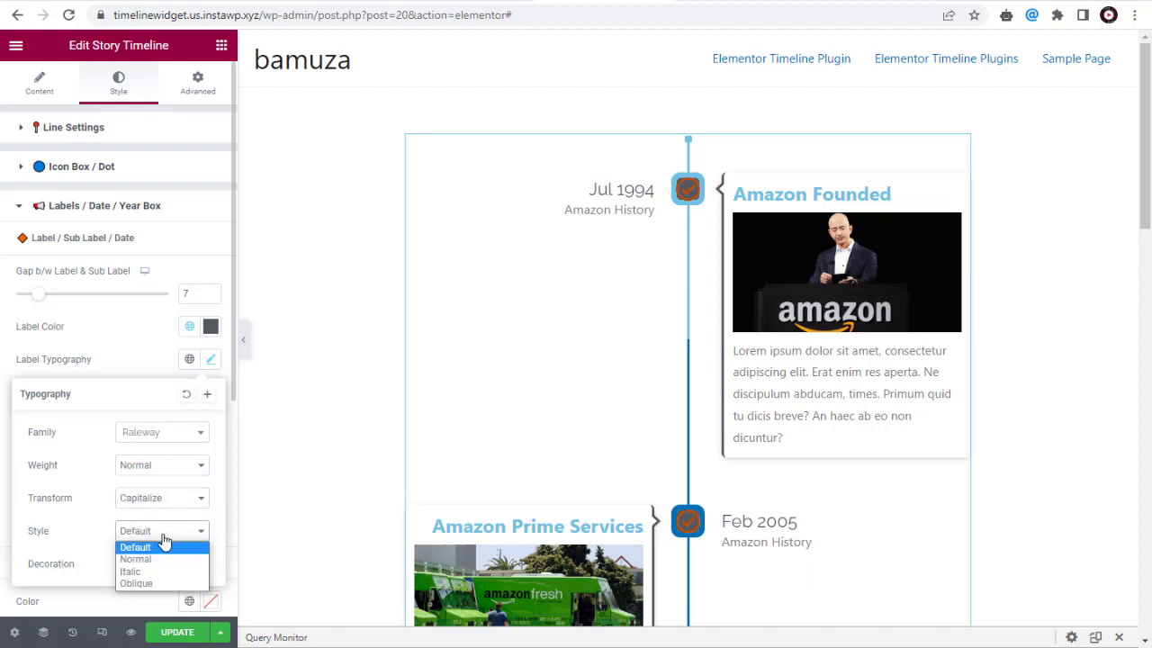
click(163, 573)
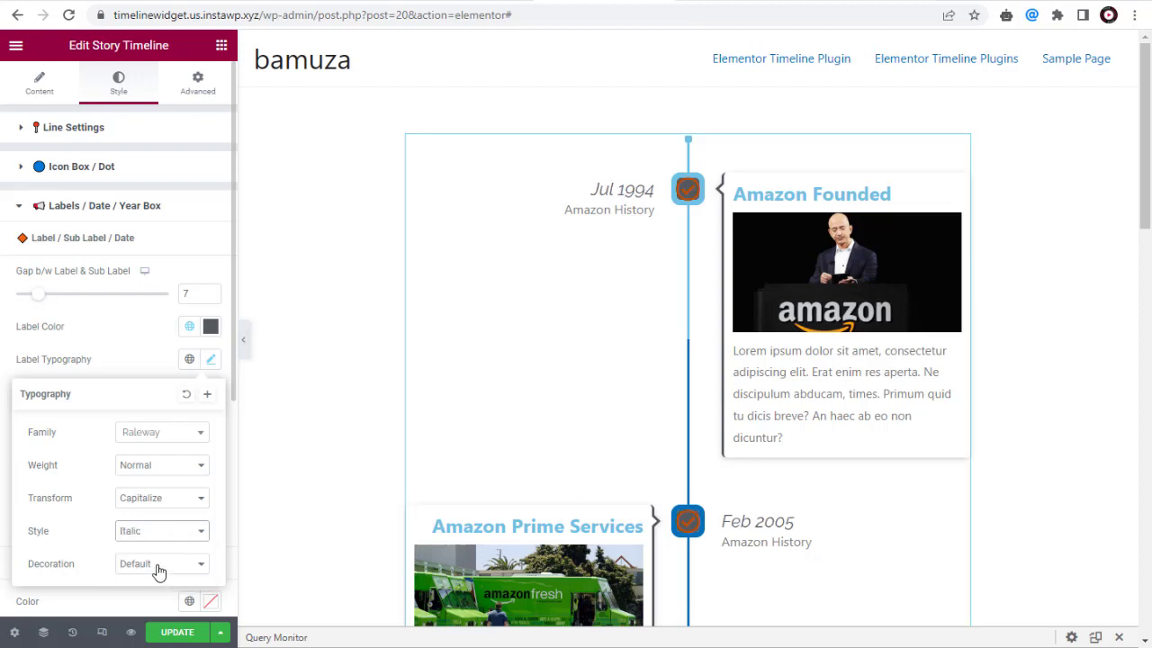
click(171, 564)
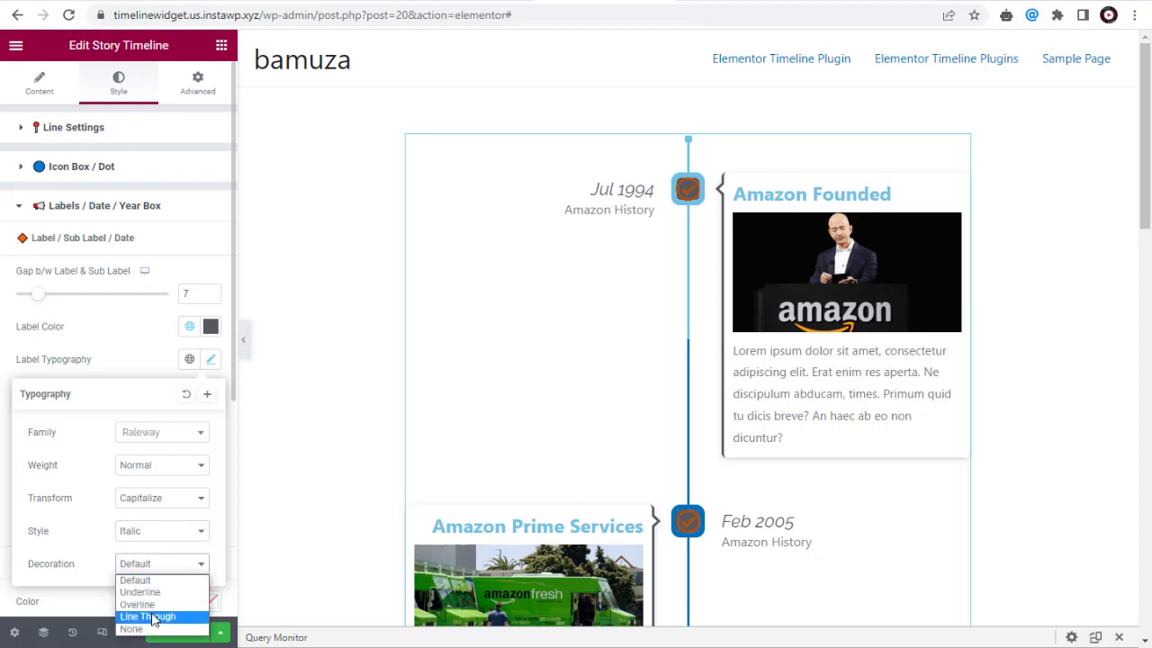
click(149, 592)
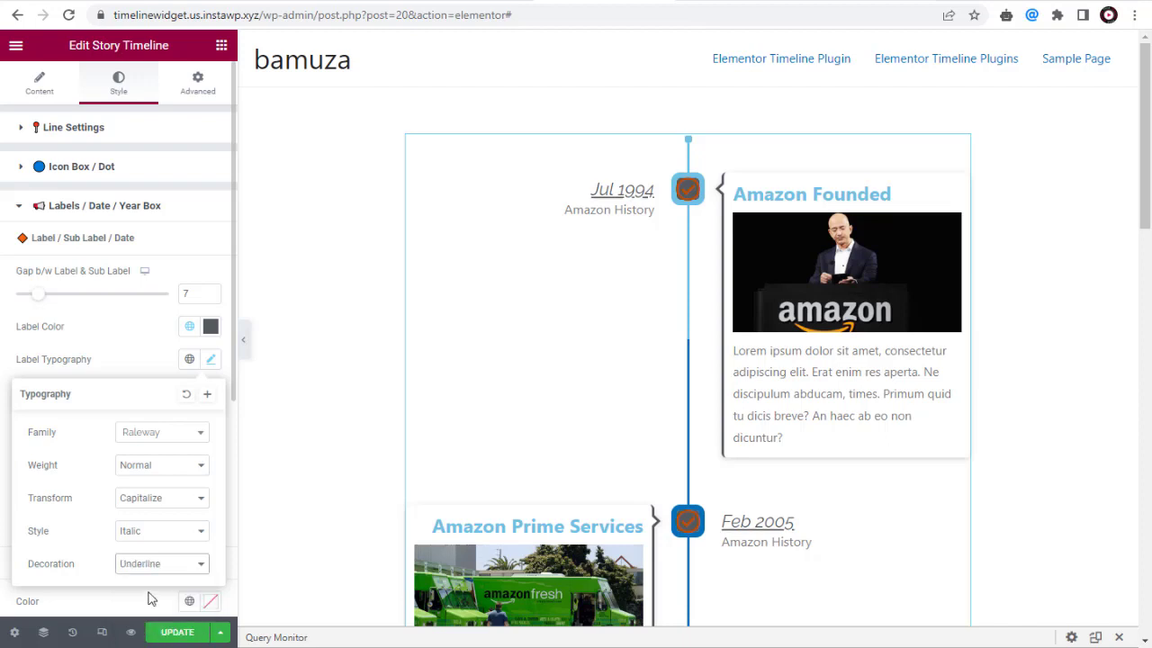
scroll(96, 541, down, 1)
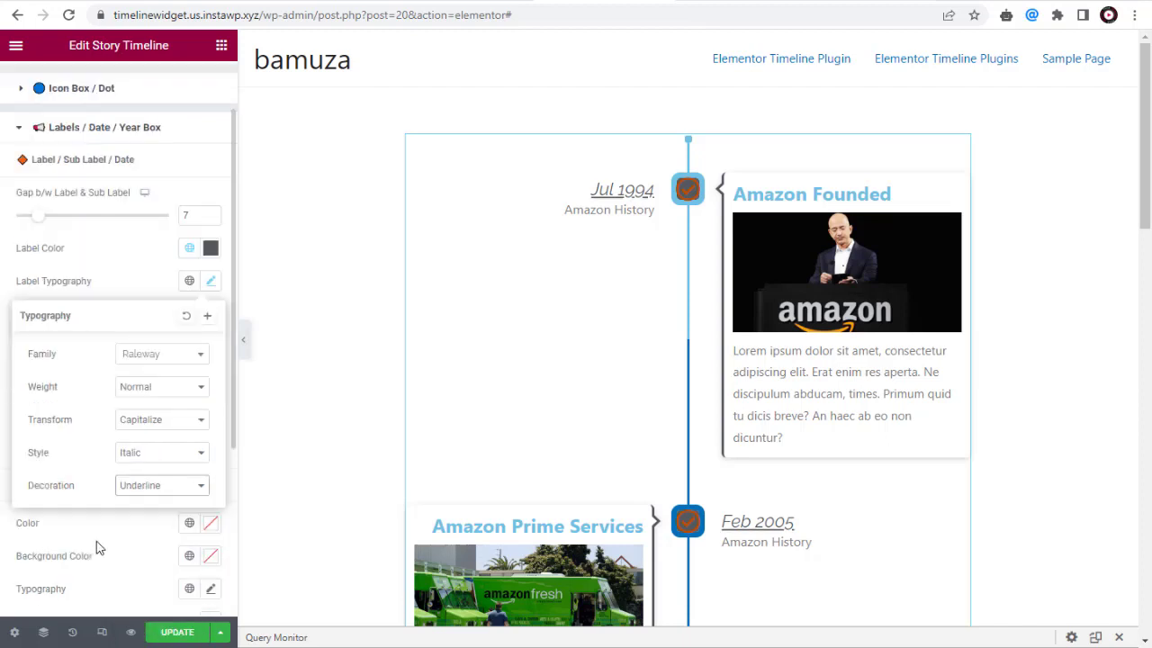
click(4, 454)
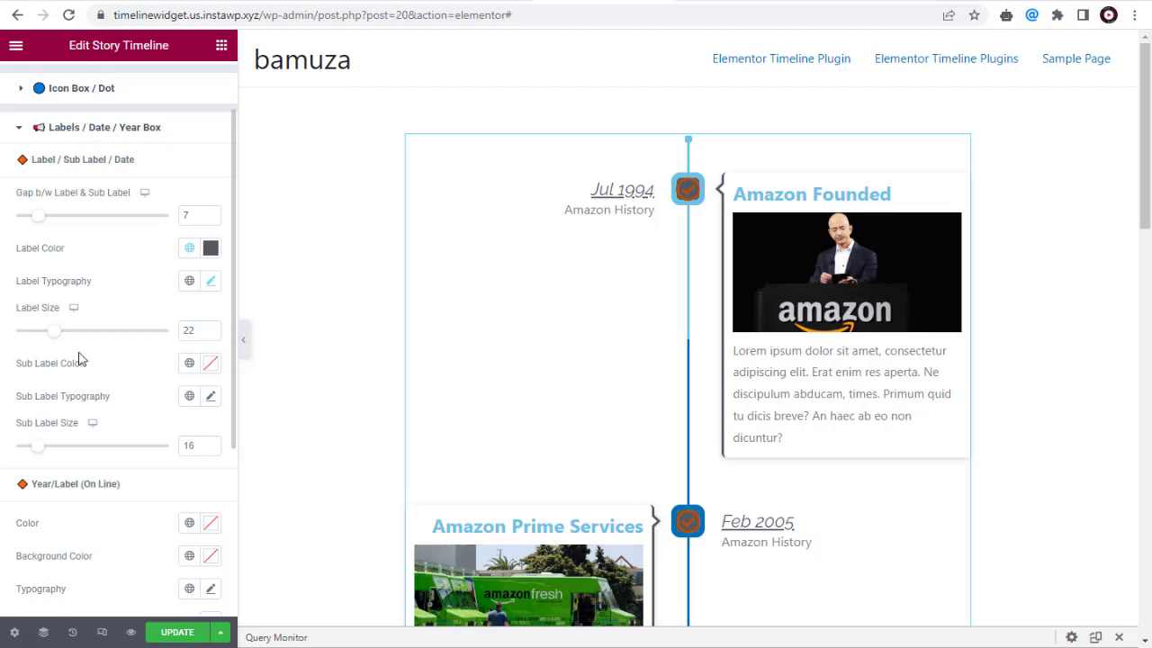
- Set the label size to 29 and the sub label color to the global Primary color
mouse_move(54, 337)
mouse_down()
mouse_move(90, 338)
mouse_move(75, 344)
mouse_up()
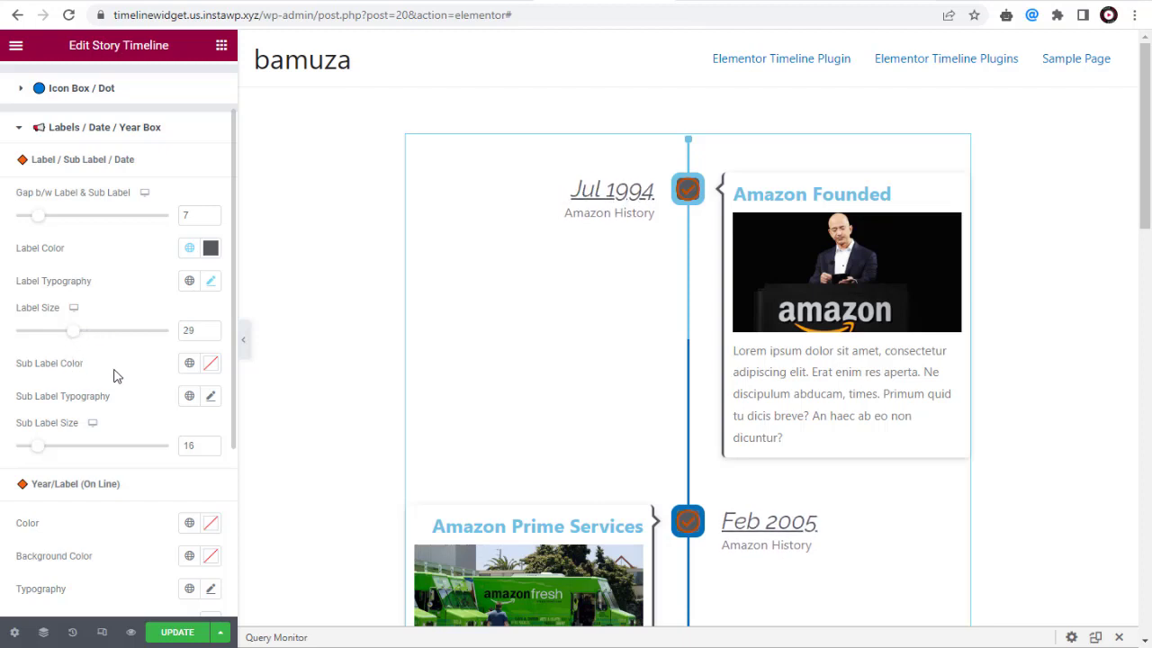
click(189, 365)
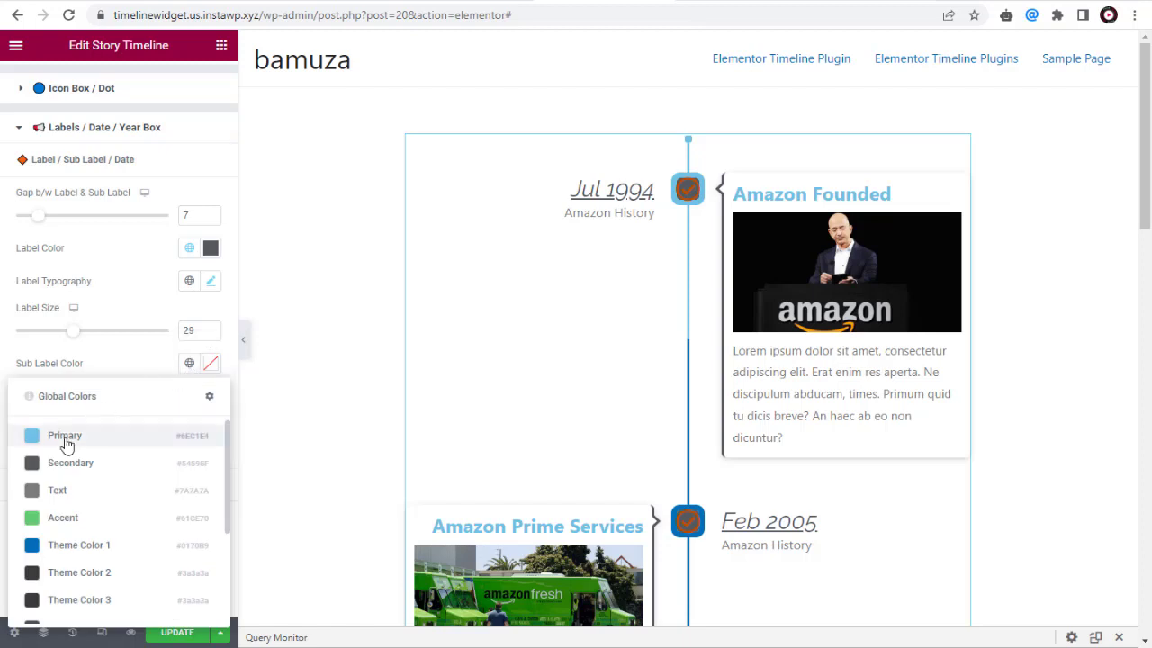
click(32, 438)
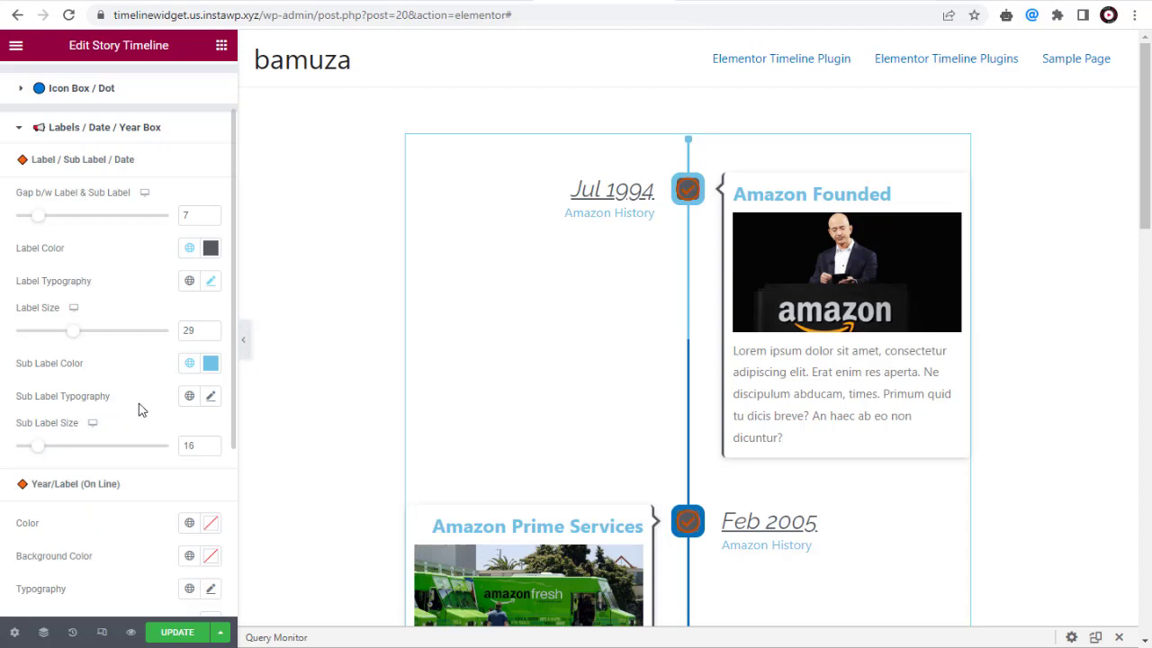
- Base the sub label typography on the global Secondary font, with the RocknRoll One family and a size of 15
click(190, 399)
click(56, 487)
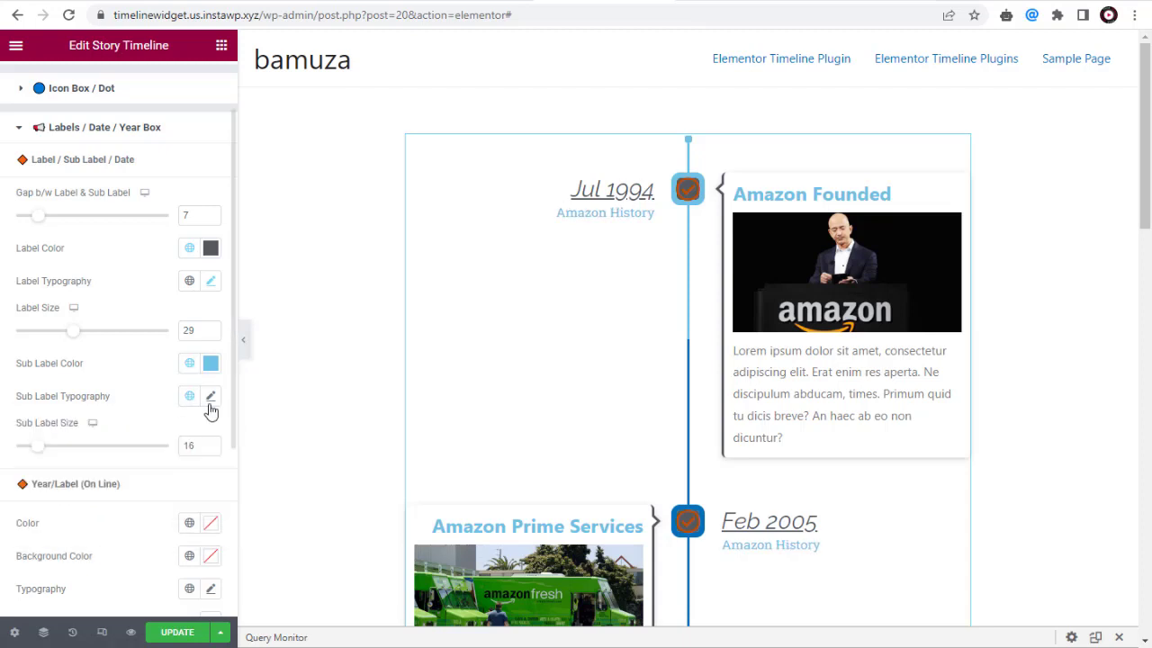
click(210, 398)
click(168, 472)
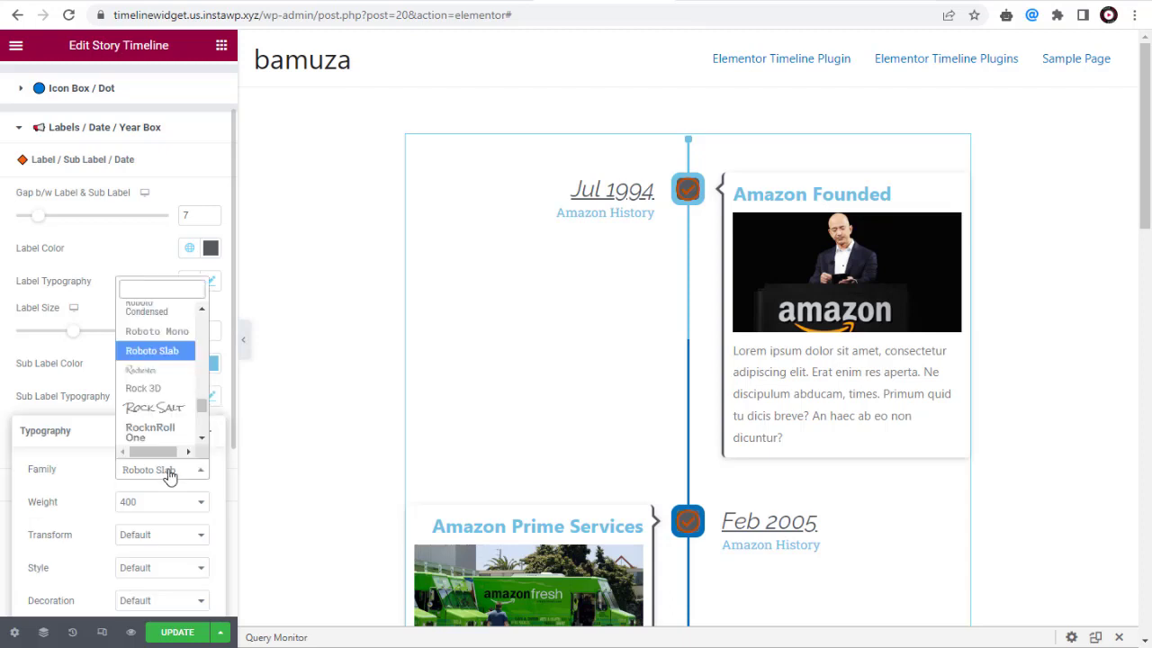
click(176, 438)
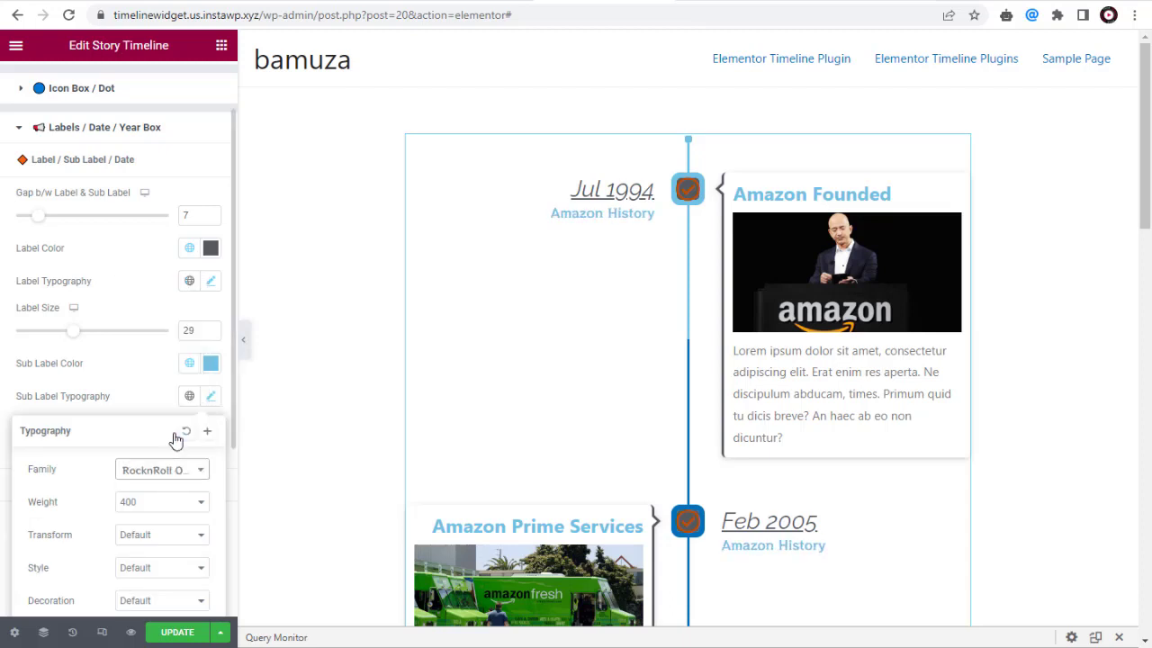
click(144, 397)
mouse_move(40, 448)
mouse_down()
mouse_move(59, 450)
mouse_move(31, 456)
mouse_move(42, 456)
mouse_up()
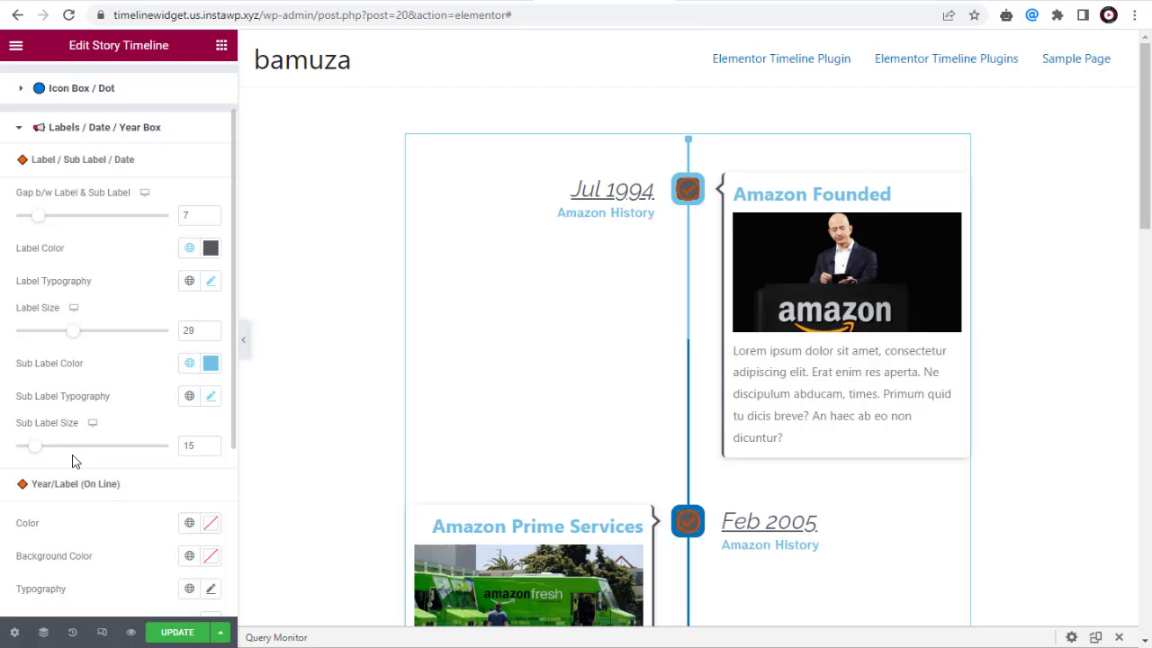
- Try the global Text color for the on-line year label and set its color to a custom red
scroll(75, 462, down, 1)
scroll(74, 462, down, 1)
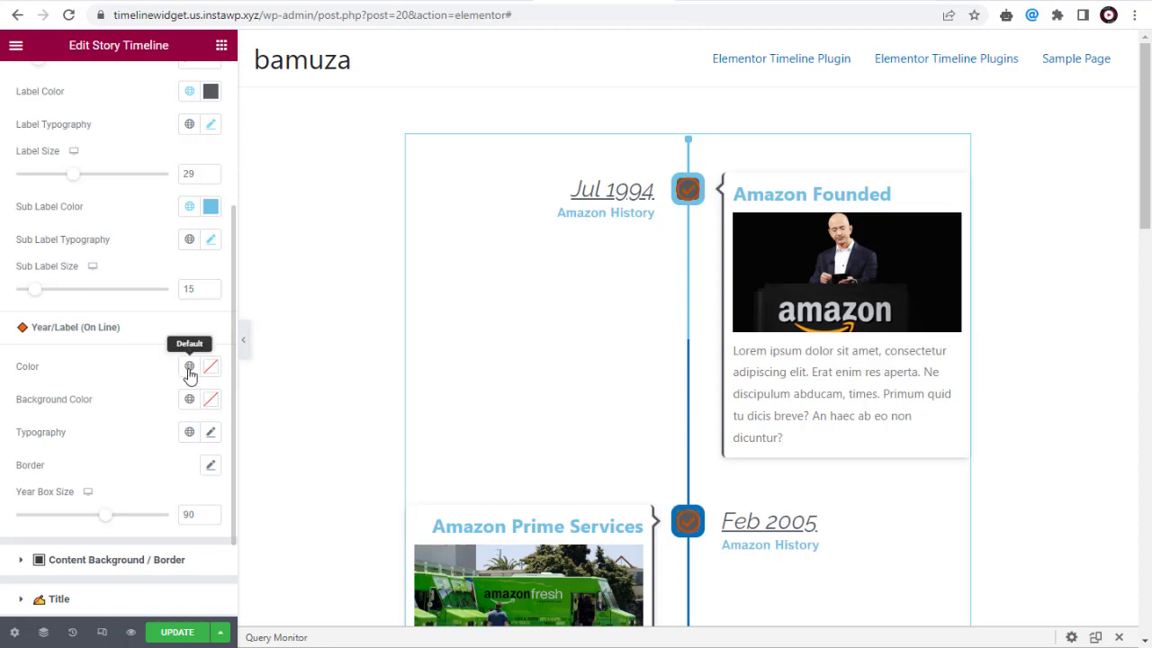
click(190, 370)
click(57, 493)
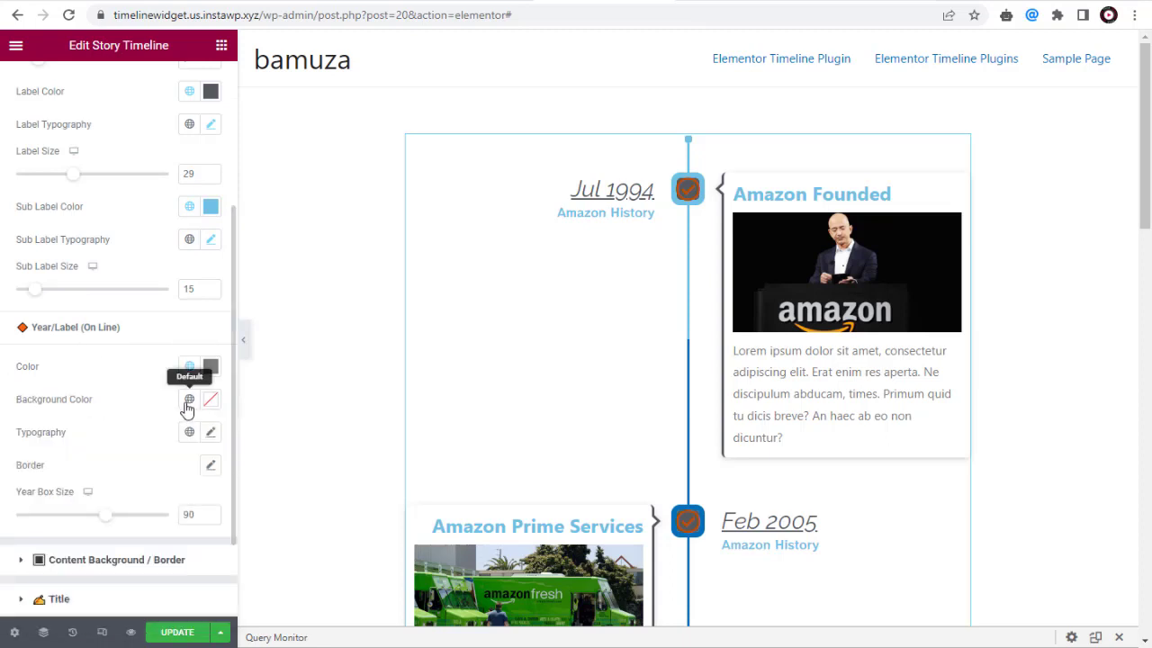
click(210, 367)
click(161, 468)
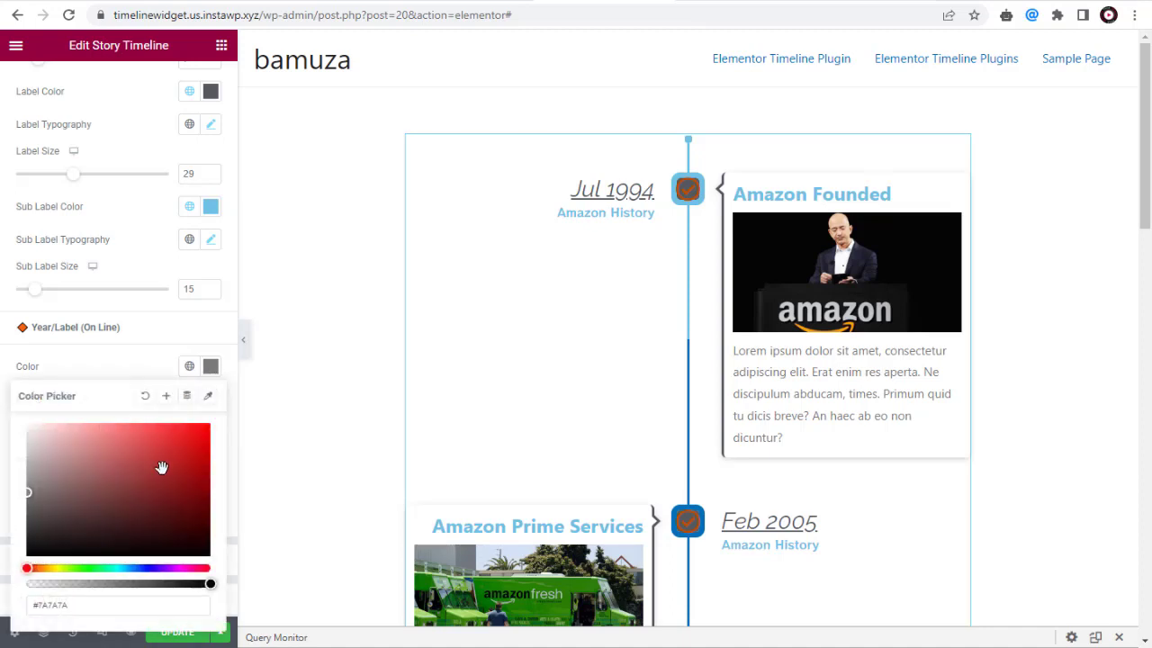
click(154, 342)
- Set the year label's background color to the global Theme Color 2 and check its typography options
click(199, 403)
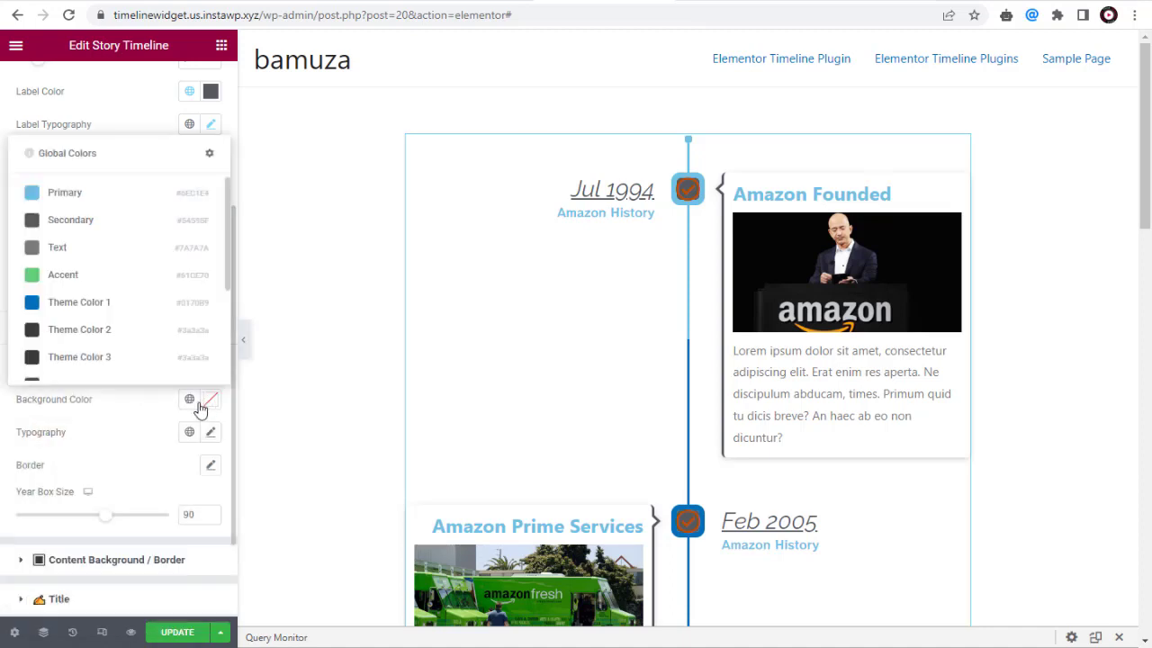
click(57, 334)
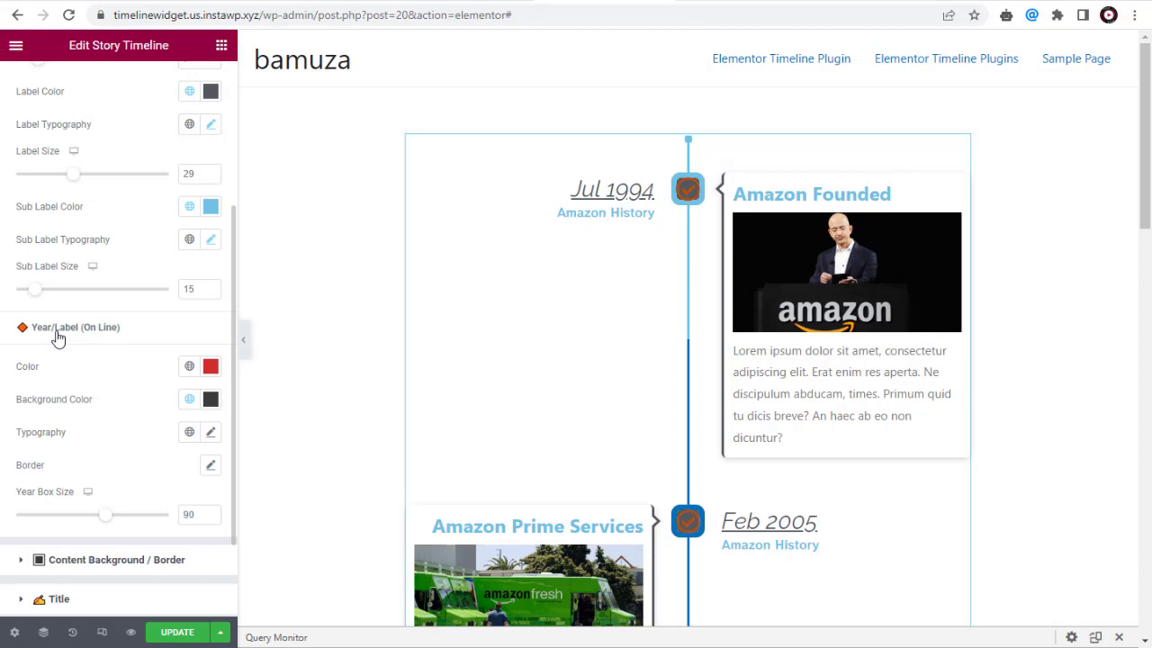
click(211, 433)
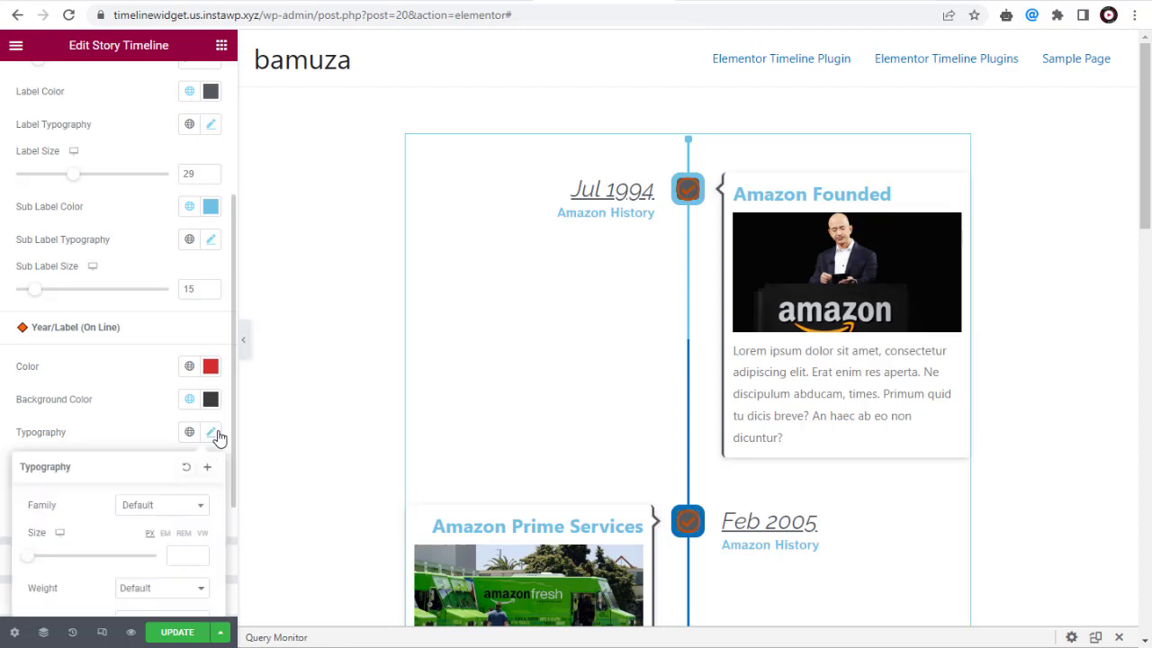
click(161, 436)
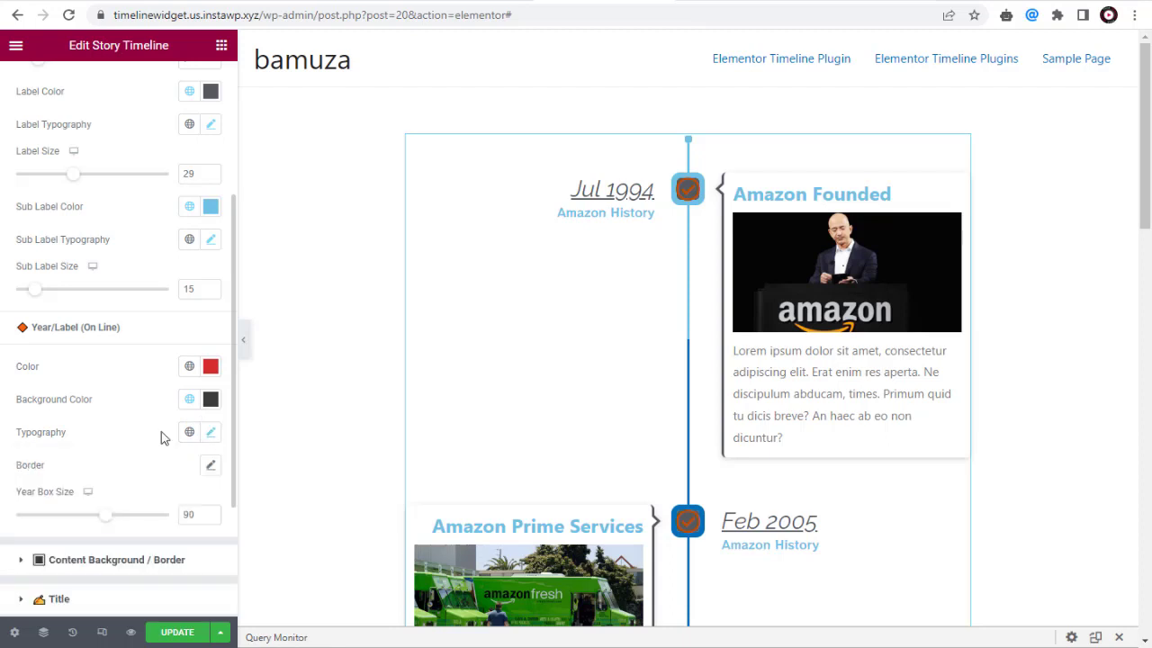
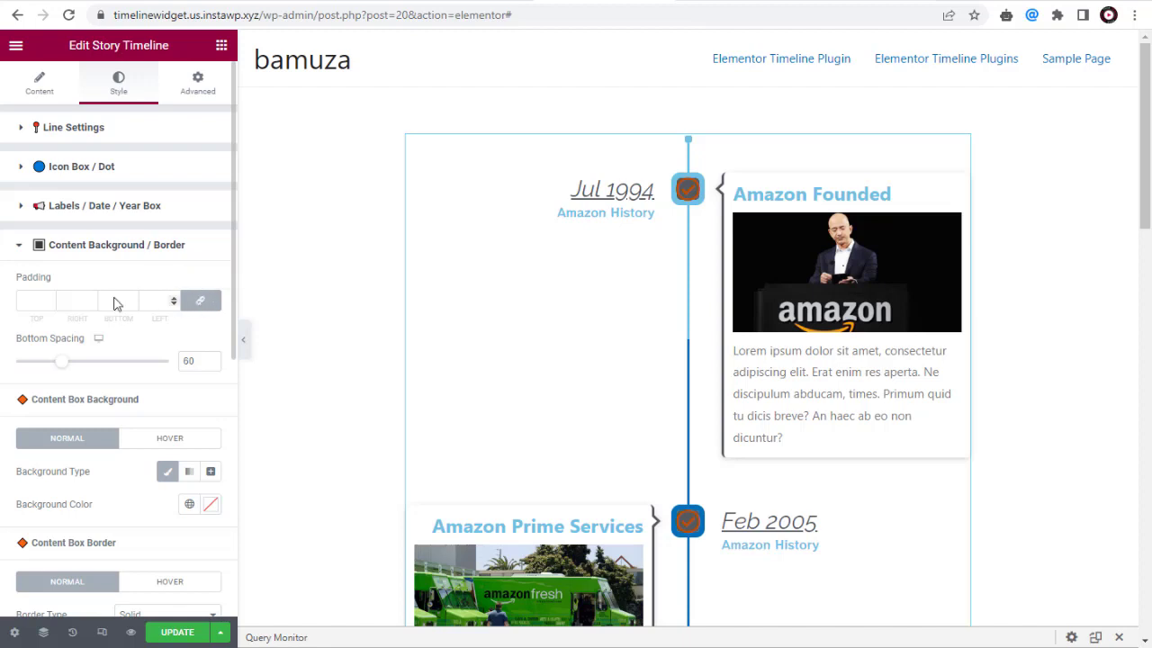
- Set the content box padding to 25 on all sides and its bottom spacing to 68
click(35, 302)
text(25)
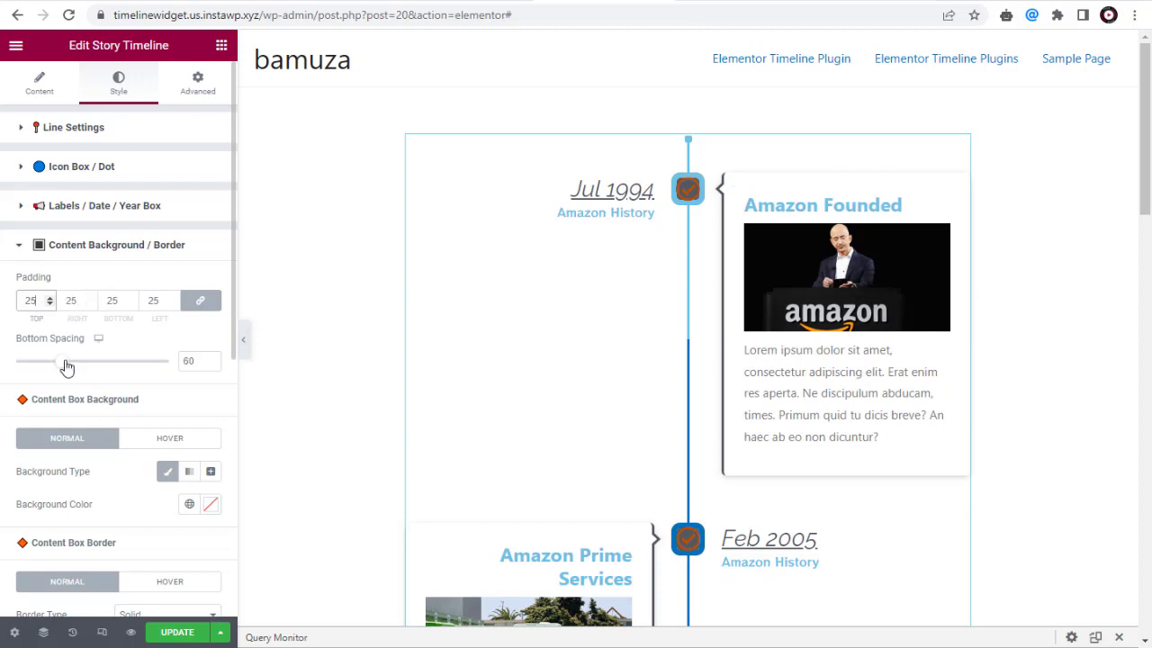
mouse_move(65, 364)
mouse_down()
mouse_move(3, 376)
mouse_move(68, 369)
mouse_up()
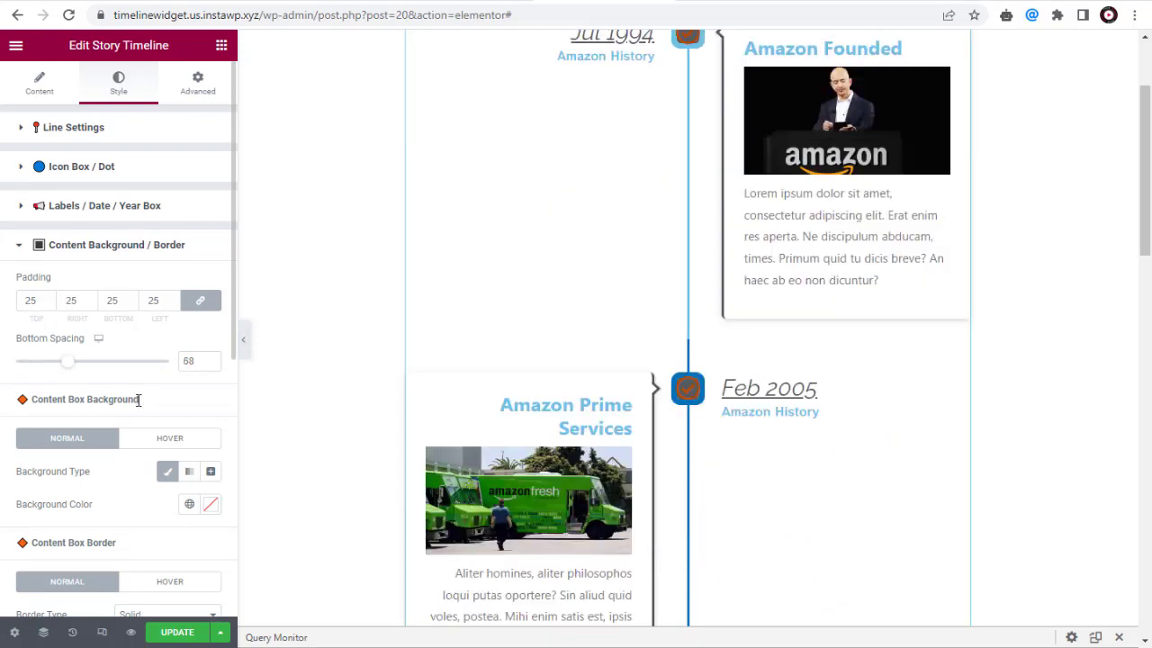
- Set the content box's normal background color to a custom light blue, #EAF6FF
scroll(106, 454, down, 1)
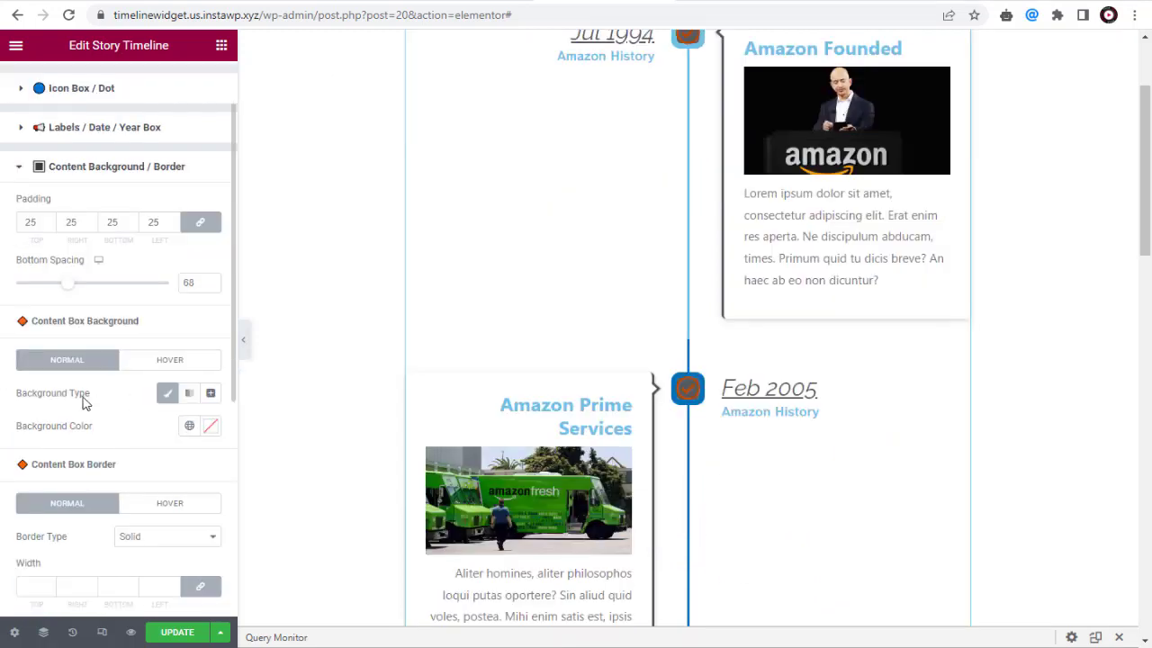
click(188, 424)
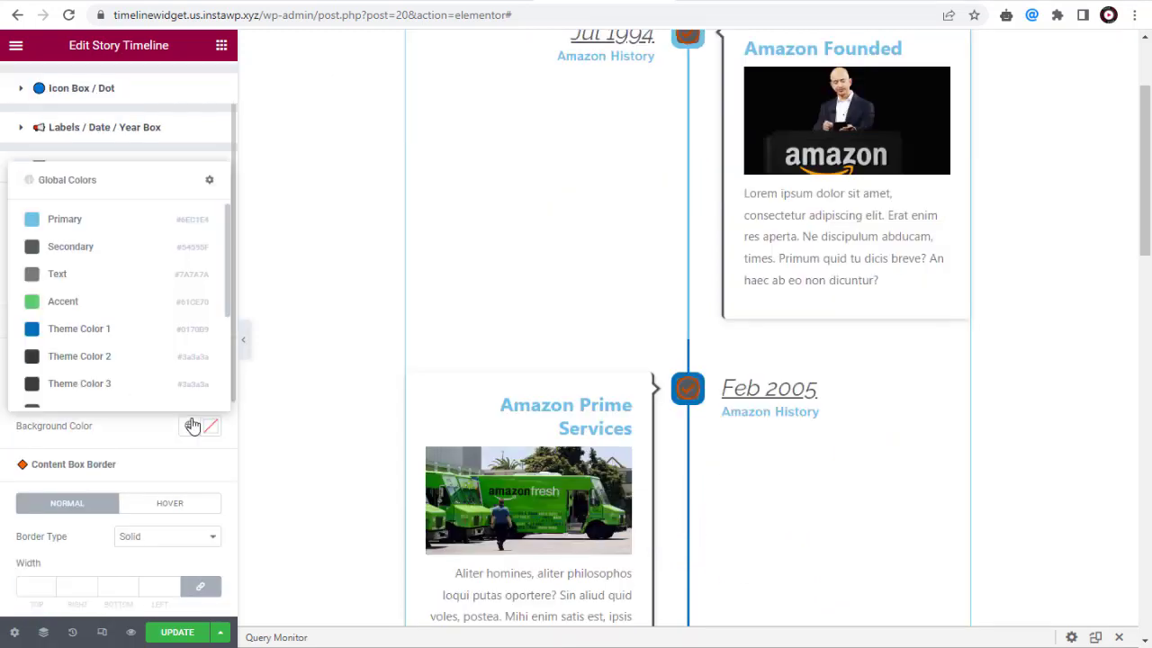
click(47, 356)
click(210, 425)
drag(164, 349, 133, 353)
drag(54, 254, 42, 206)
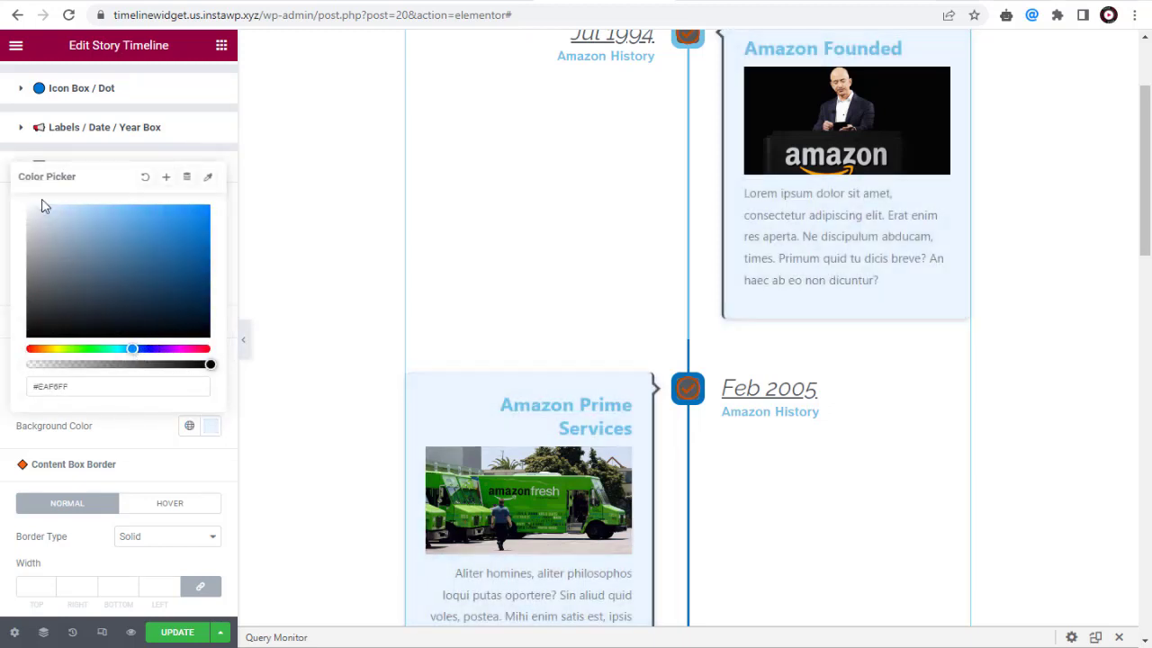
- Set the content box's hover background to the simple type with a custom dark gray color
click(4, 411)
click(173, 362)
click(209, 393)
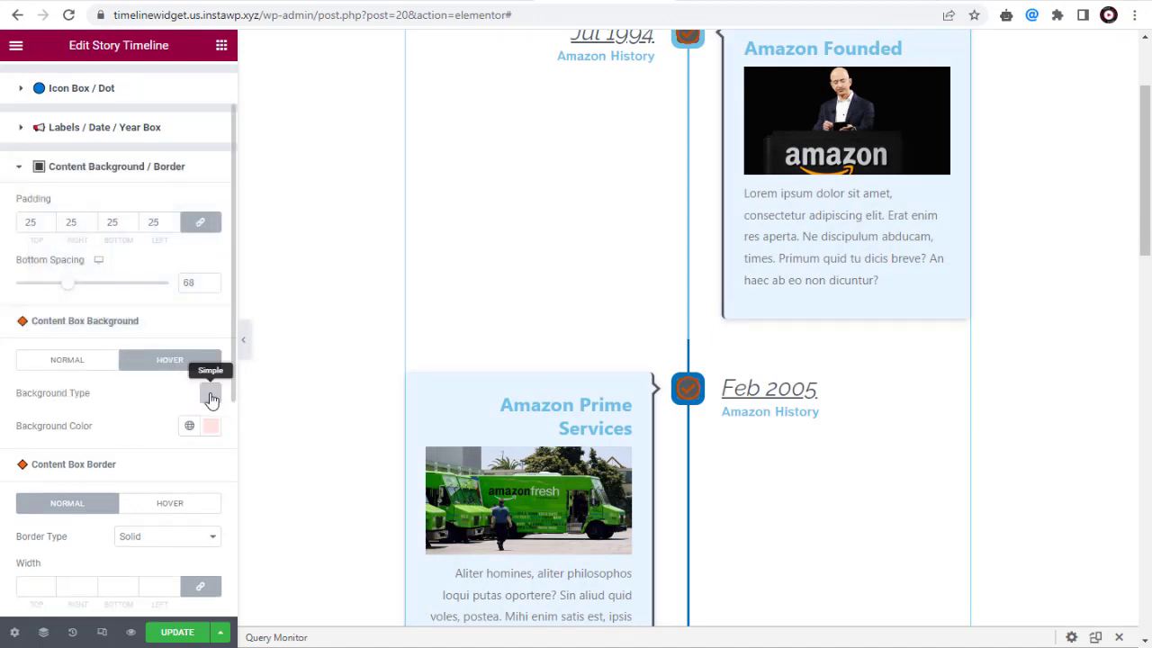
click(210, 426)
drag(40, 329, 2, 304)
click(2, 304)
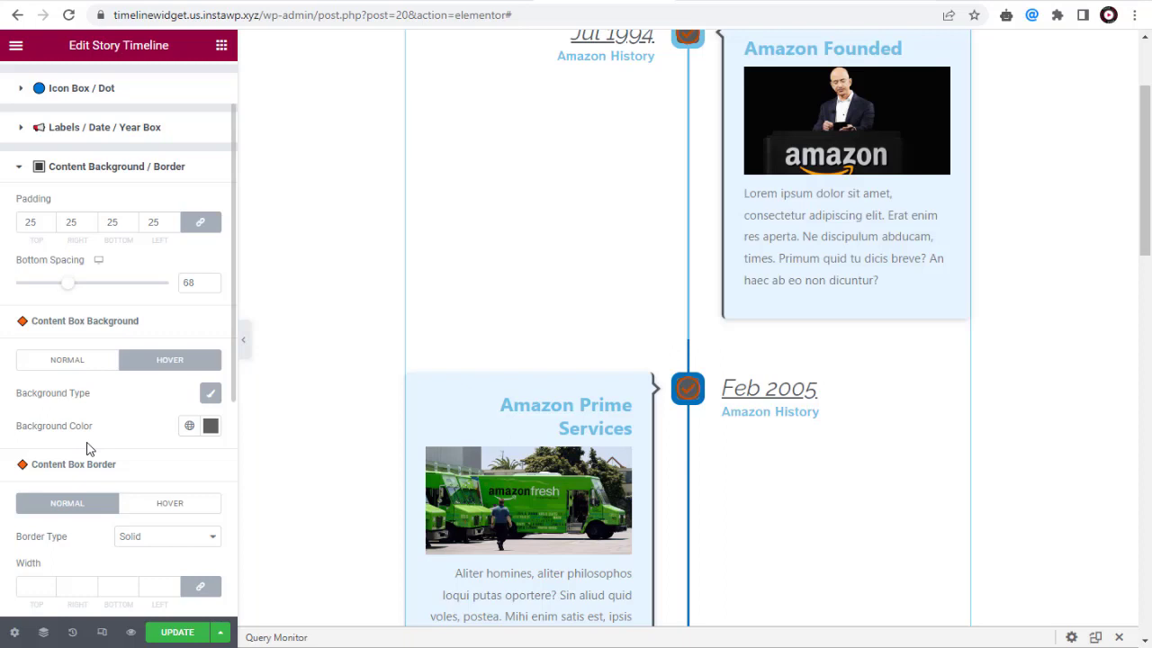
- Keep the content box's normal border type as Solid and set its width to 3 on all sides
scroll(87, 447, down, 2)
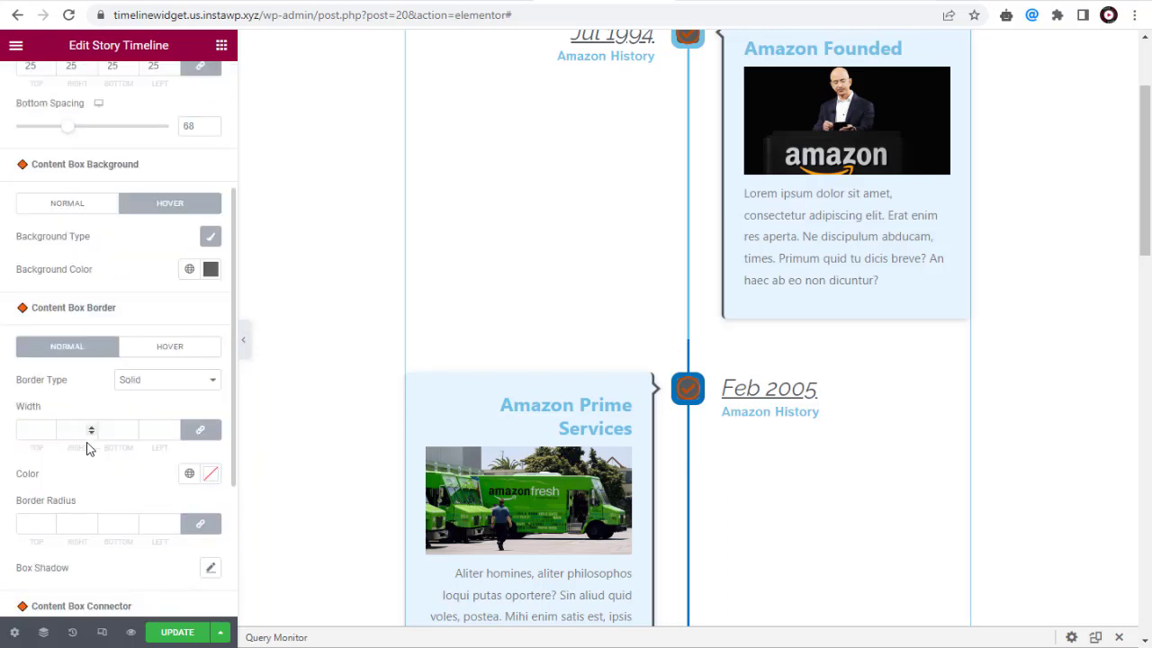
click(131, 383)
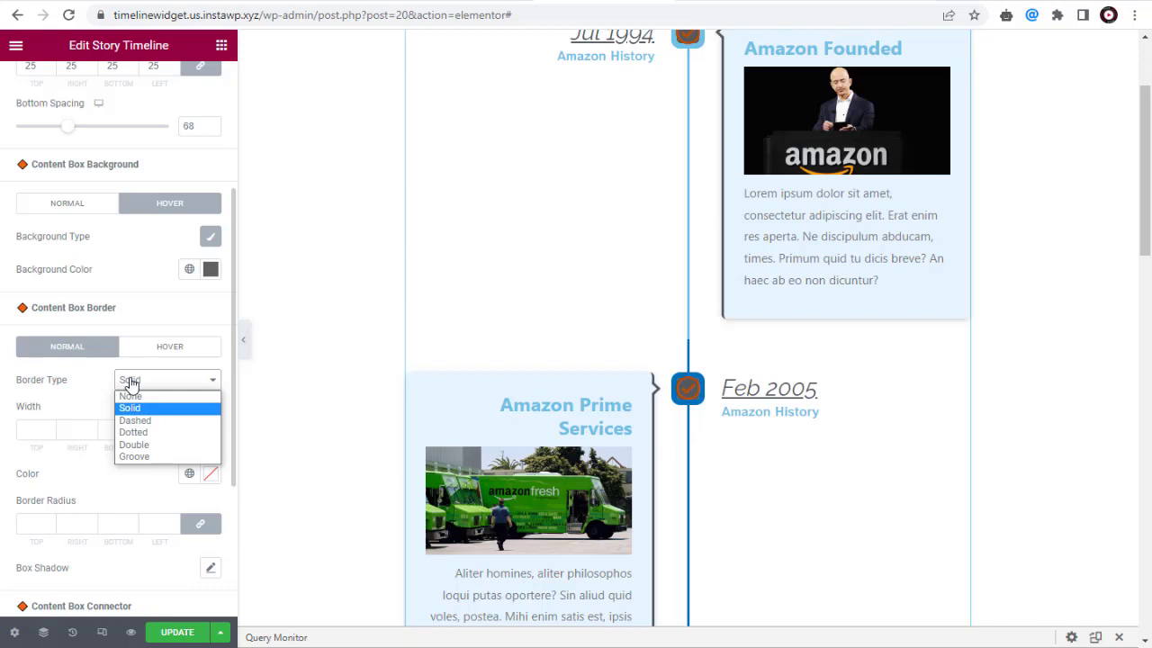
click(130, 384)
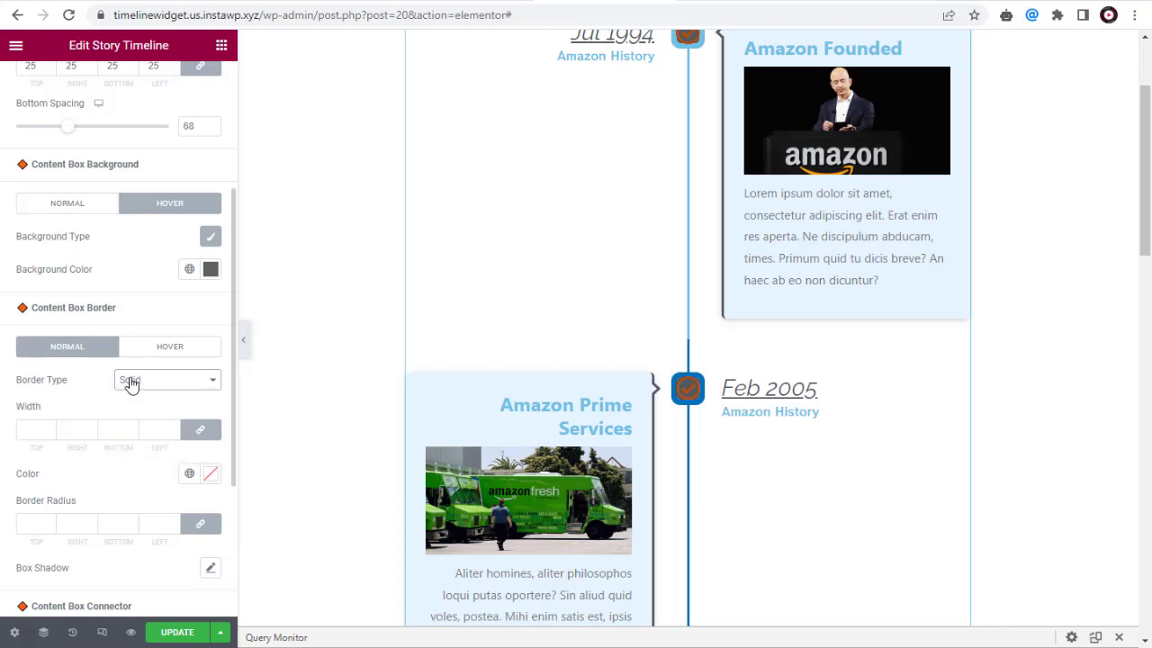
click(28, 431)
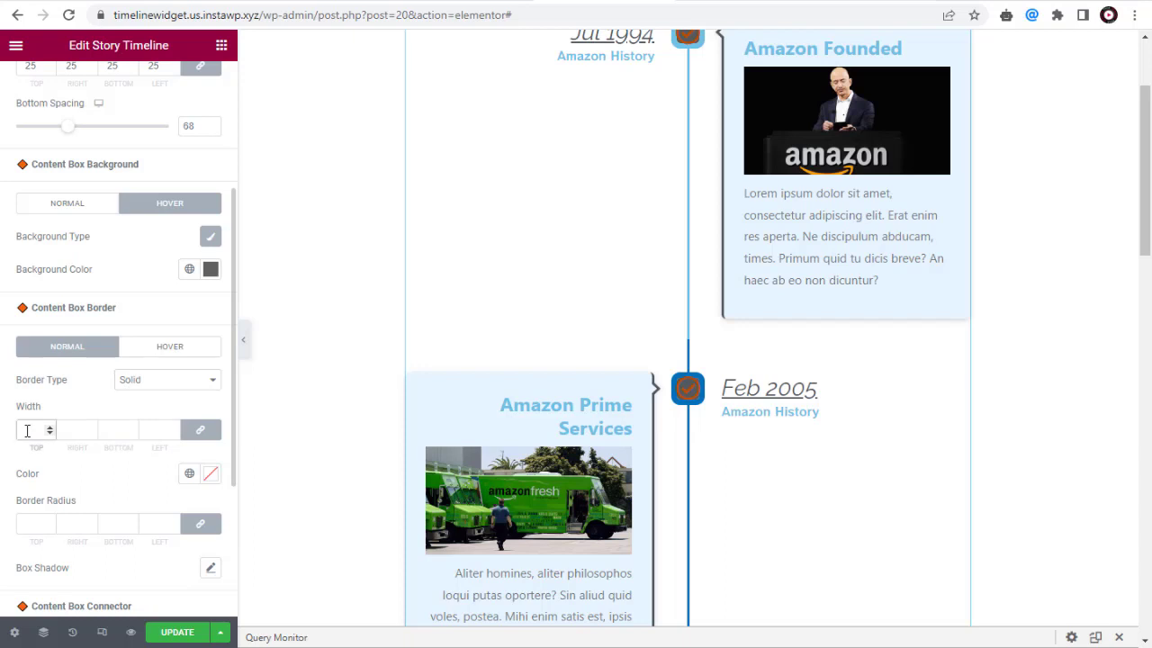
text(3)
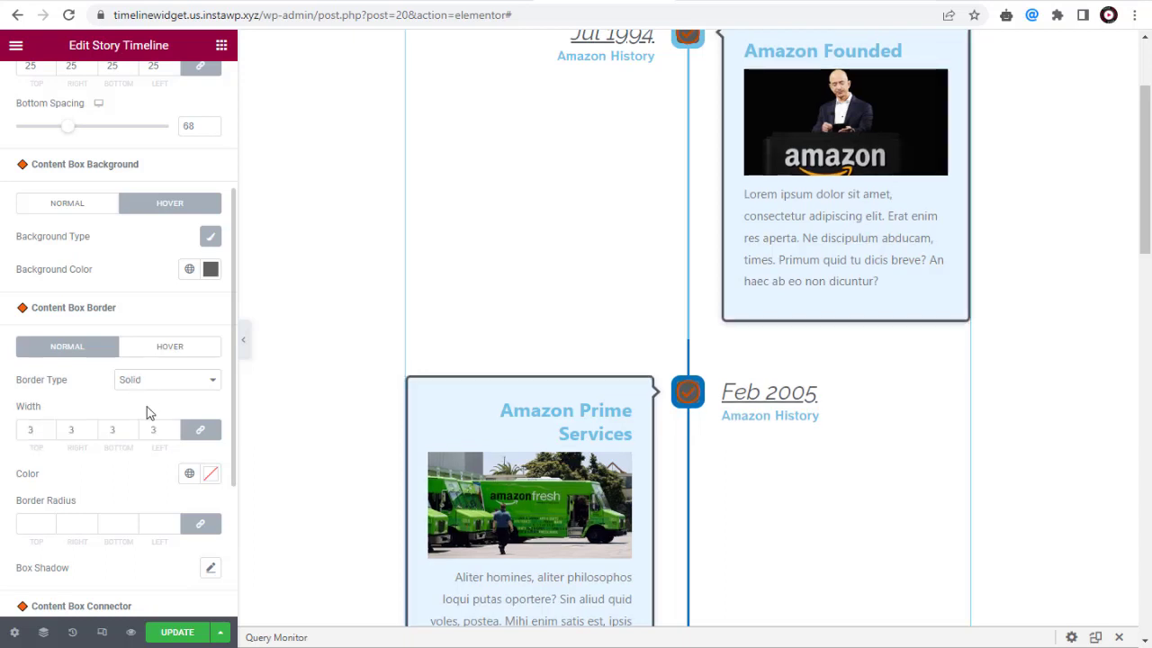
- Set the content box's normal border color to the global Theme Color 1
scroll(149, 412, down, 1)
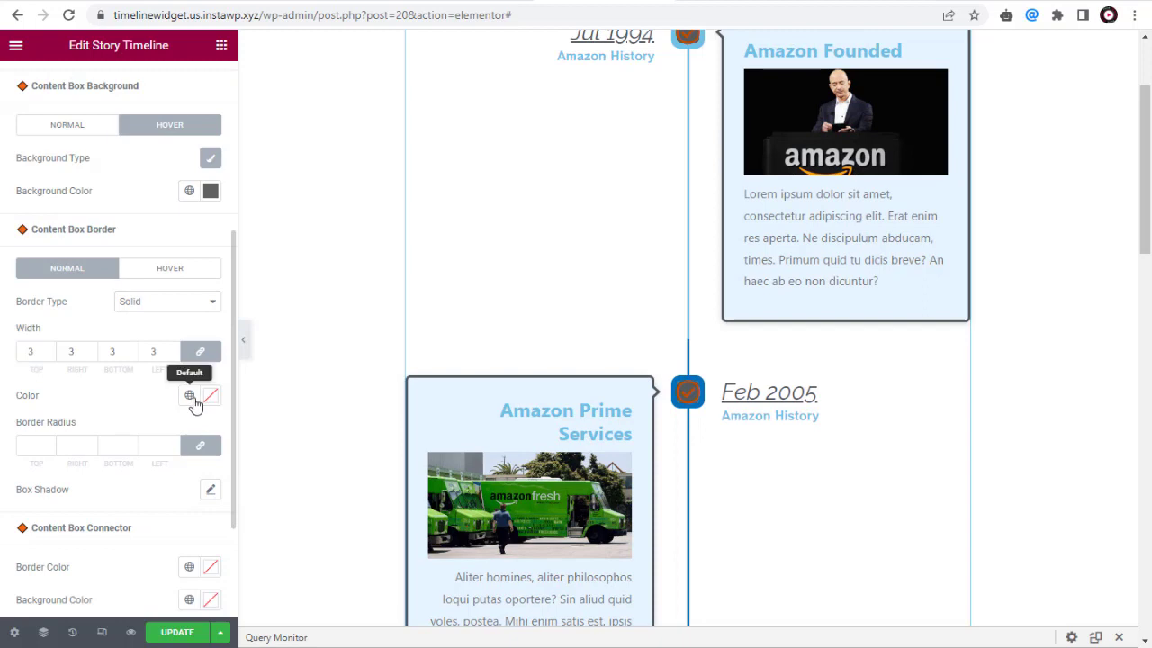
click(190, 397)
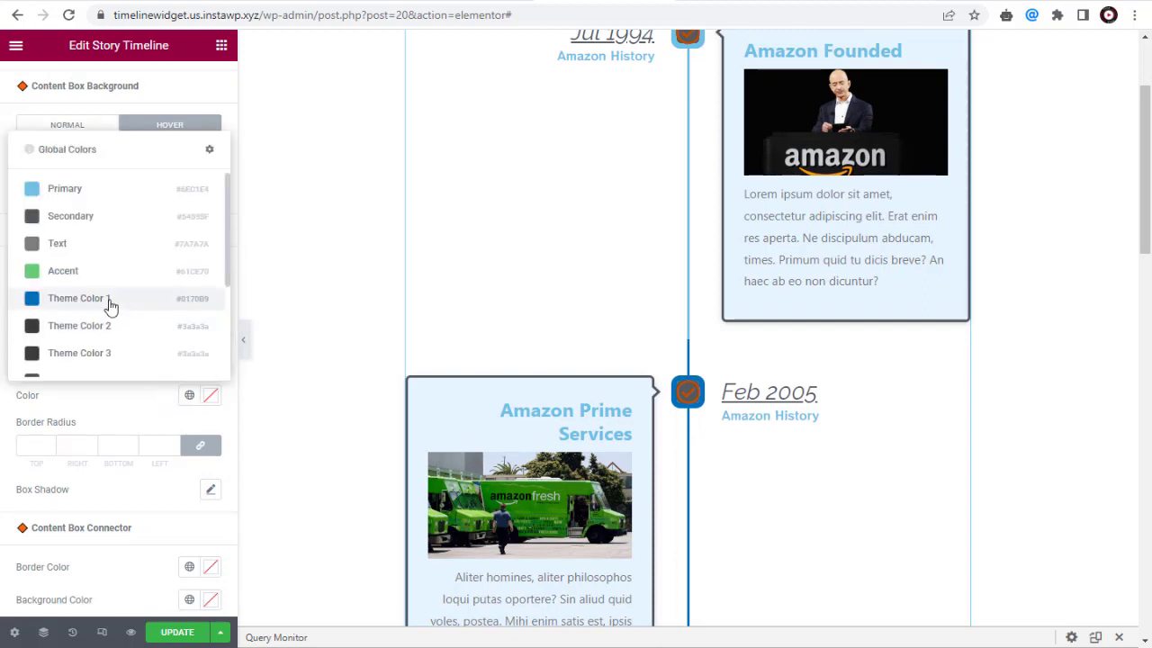
click(72, 310)
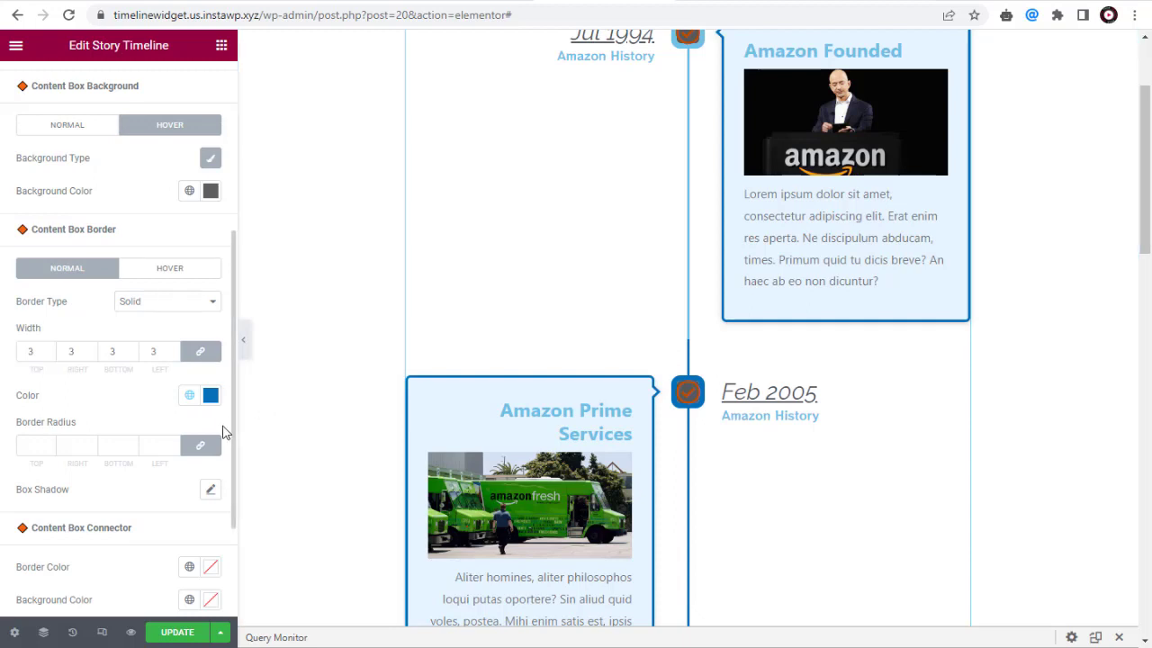
- Set the content box's border radius to 15 on all sides and enable the box shadow with its default settings
click(37, 447)
text(15)
click(93, 411)
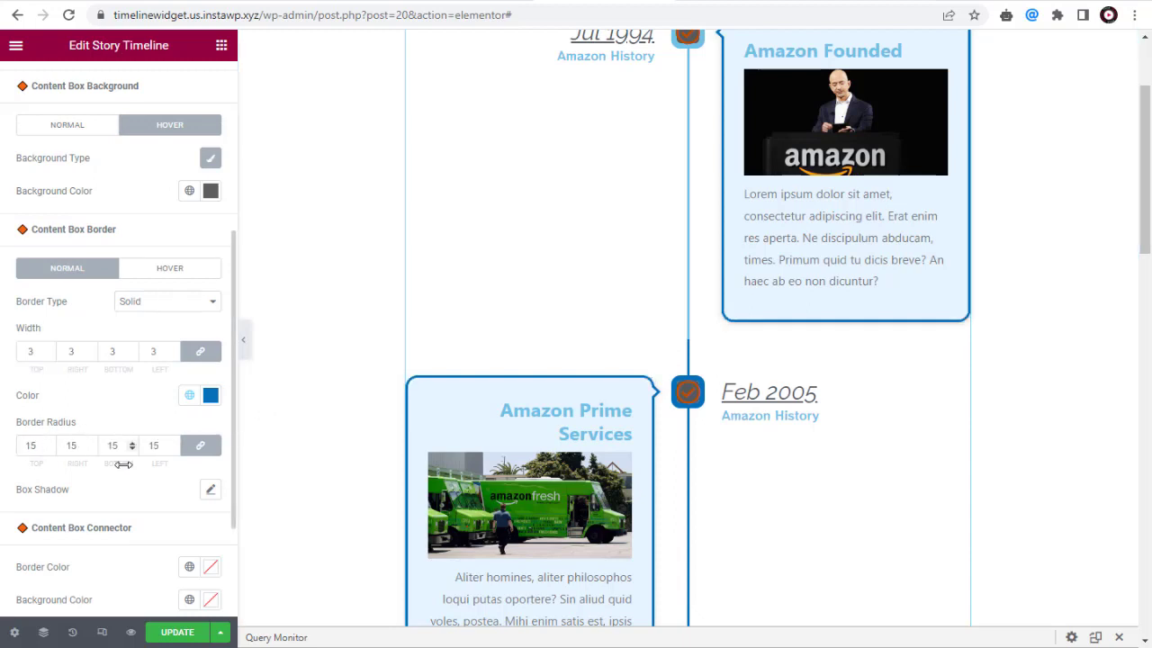
click(212, 491)
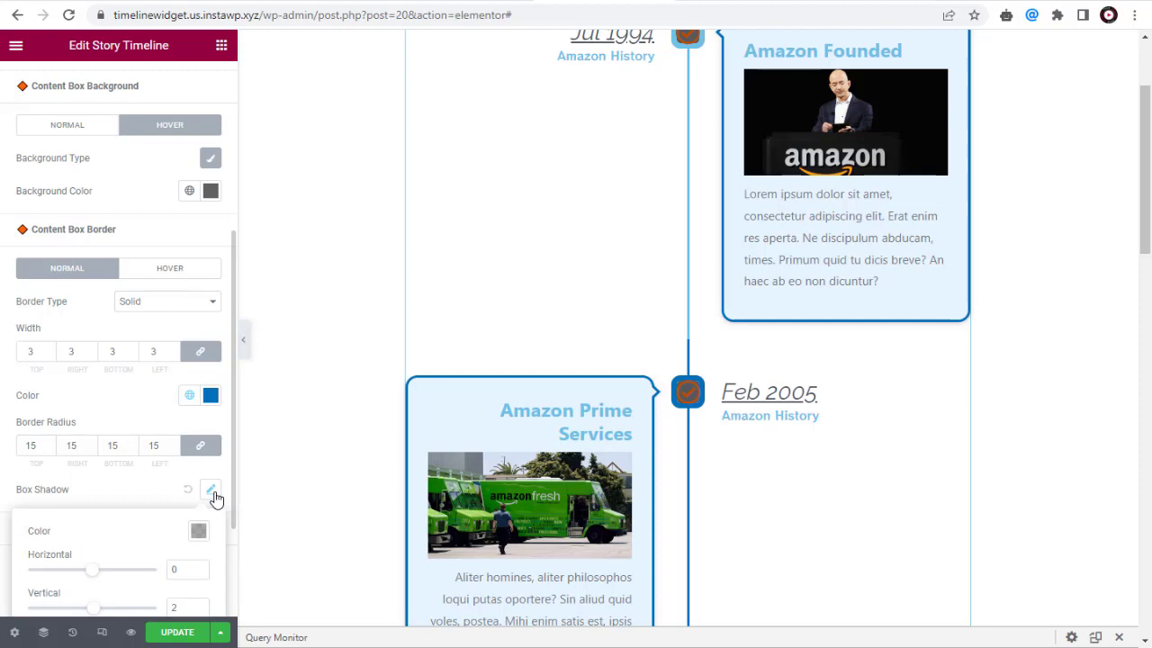
click(214, 494)
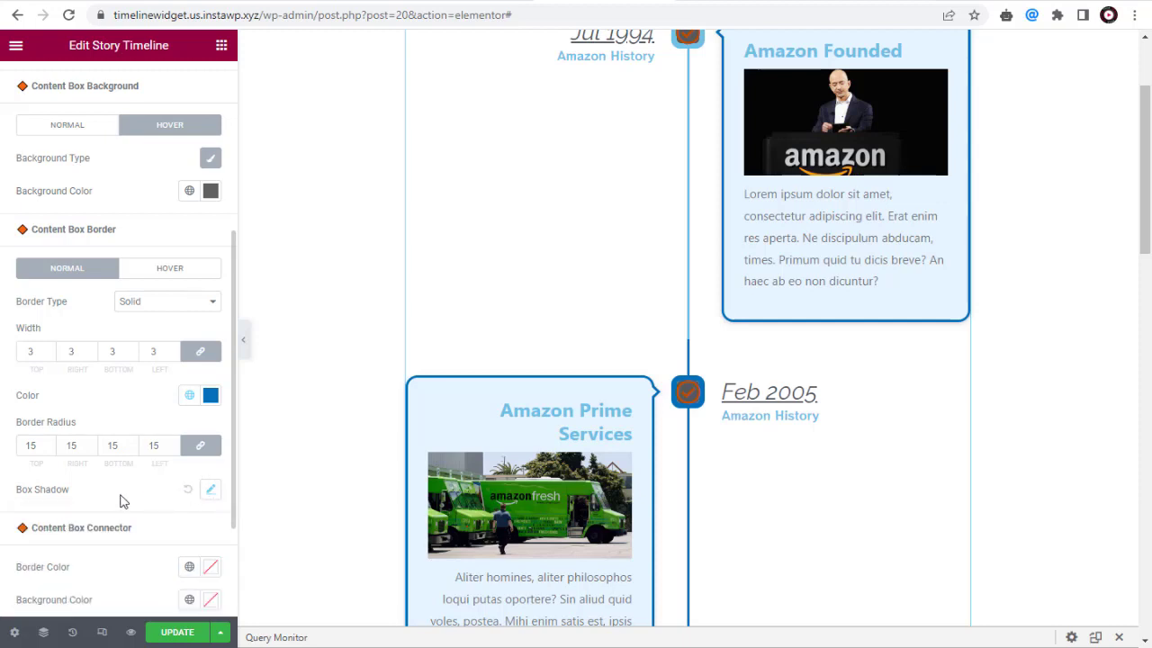
- Set the content box connector's border color to a custom blue and its background color to the global Accent color
scroll(122, 502, down, 2)
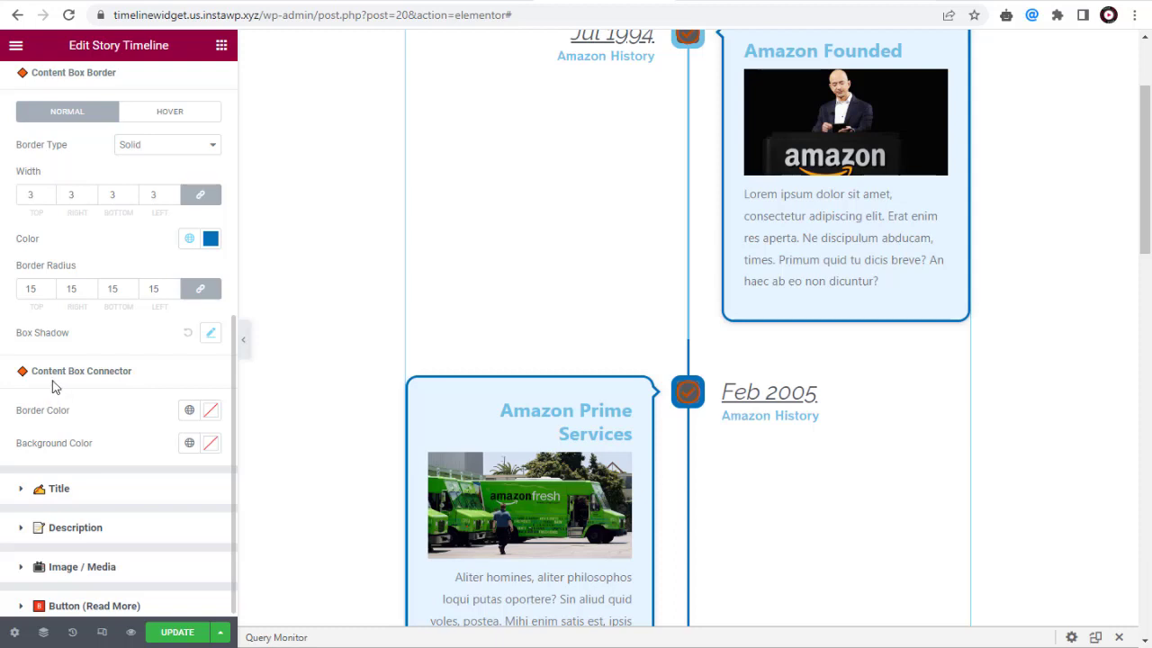
click(187, 411)
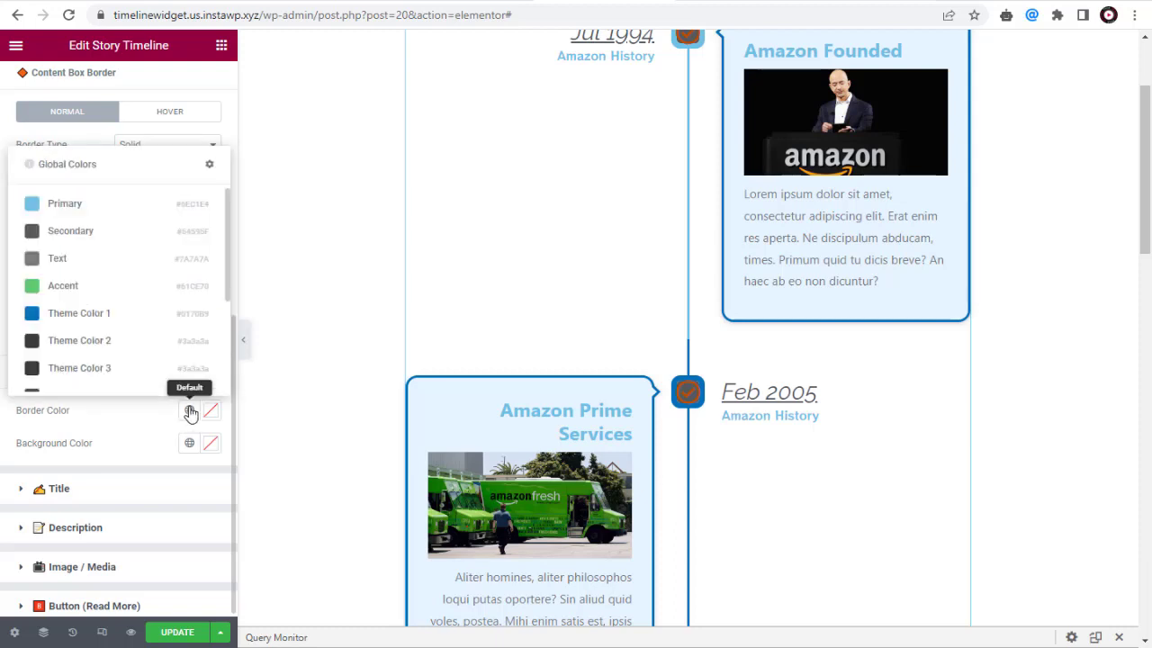
click(63, 317)
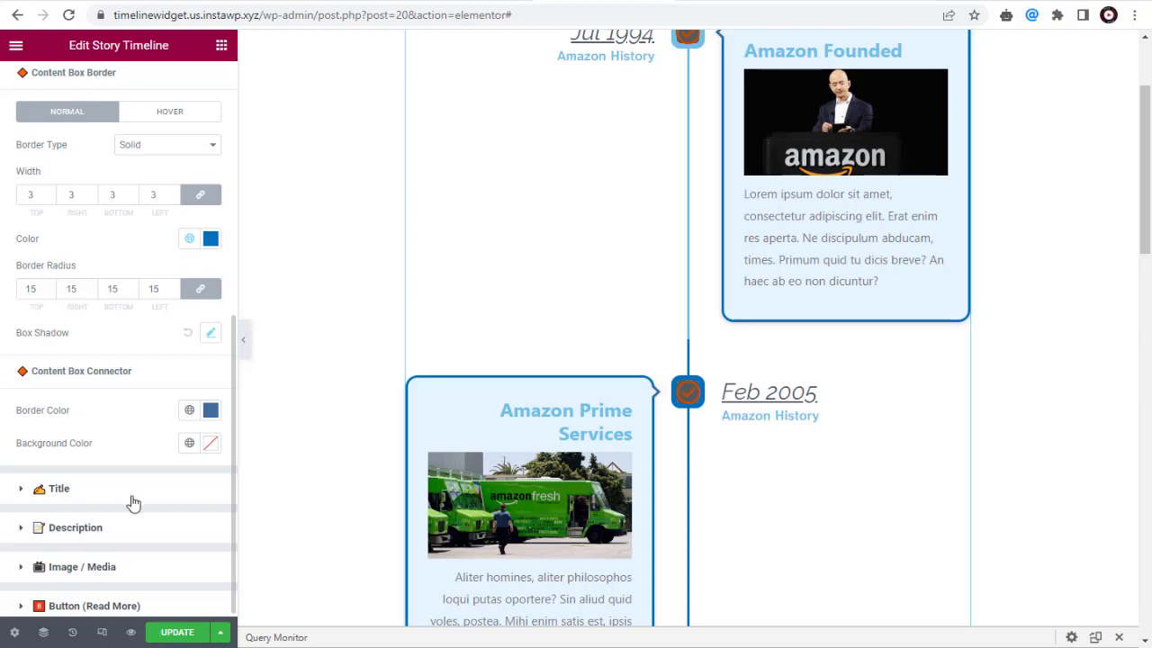
click(189, 445)
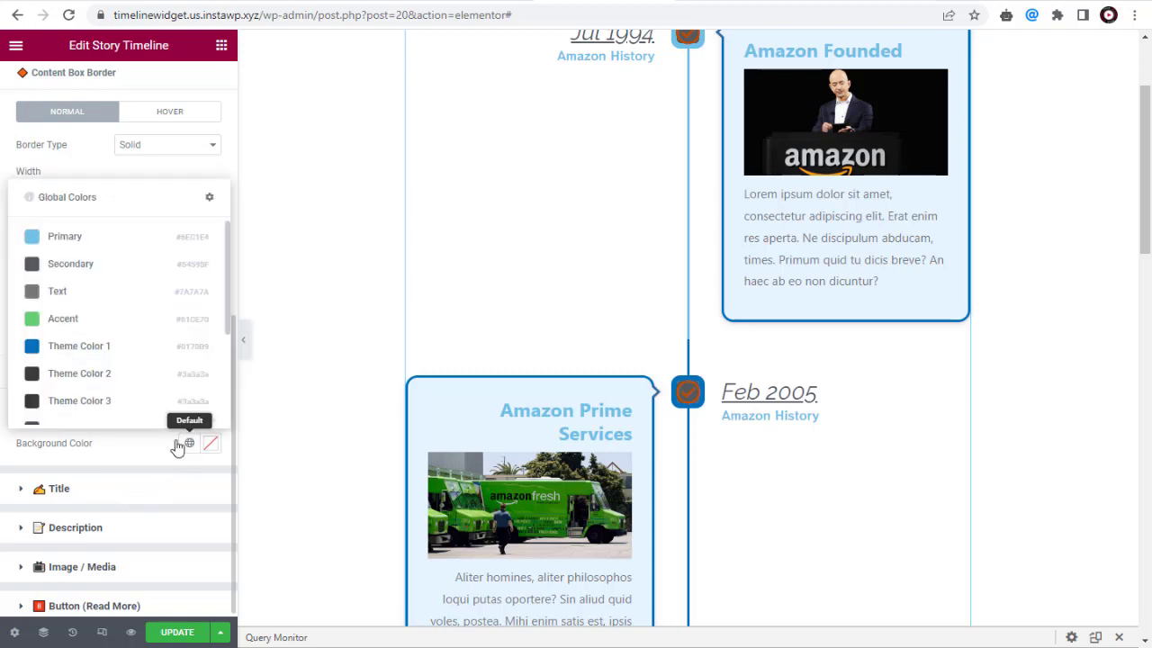
click(43, 326)
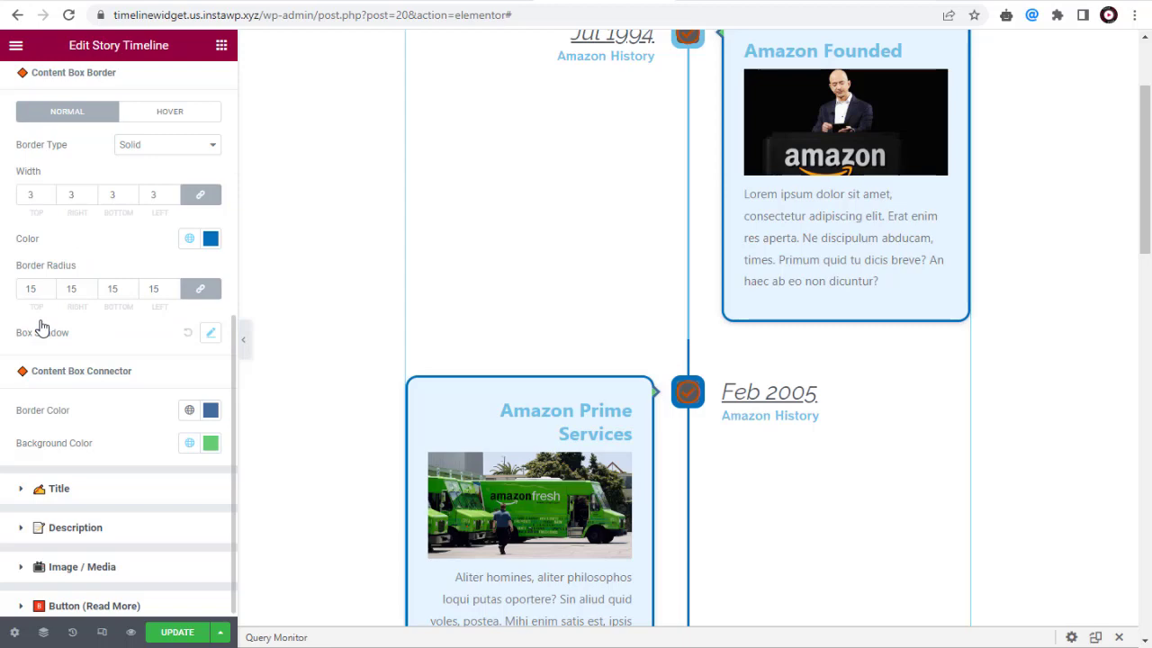